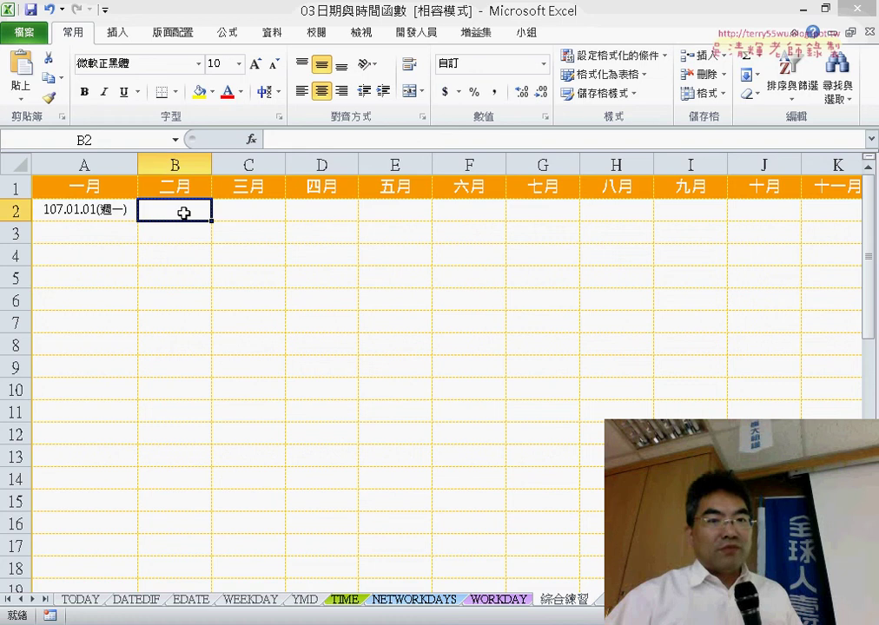
Enter =EDATE(A2,1) in B2 so it shows the first of February
click(252, 141)
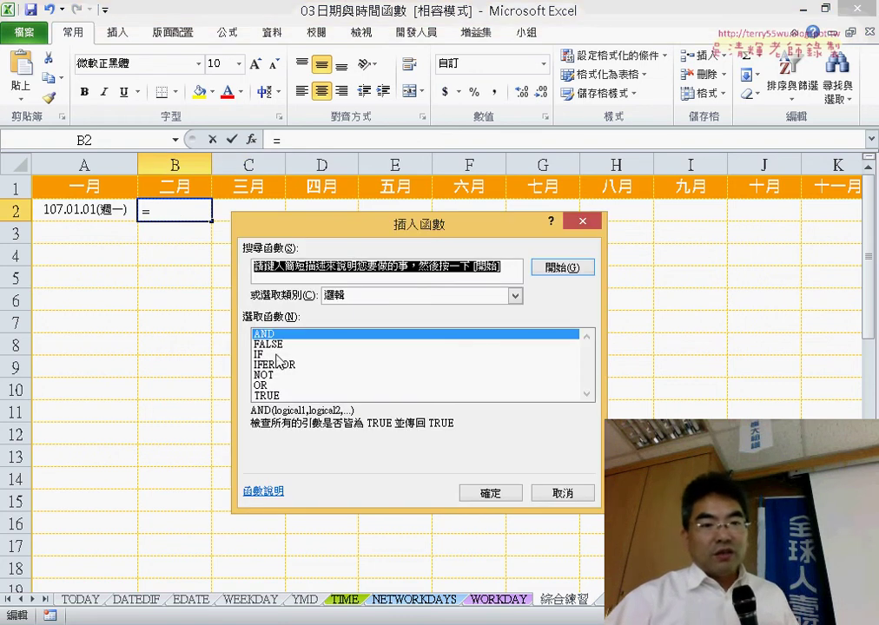
click(365, 295)
click(351, 309)
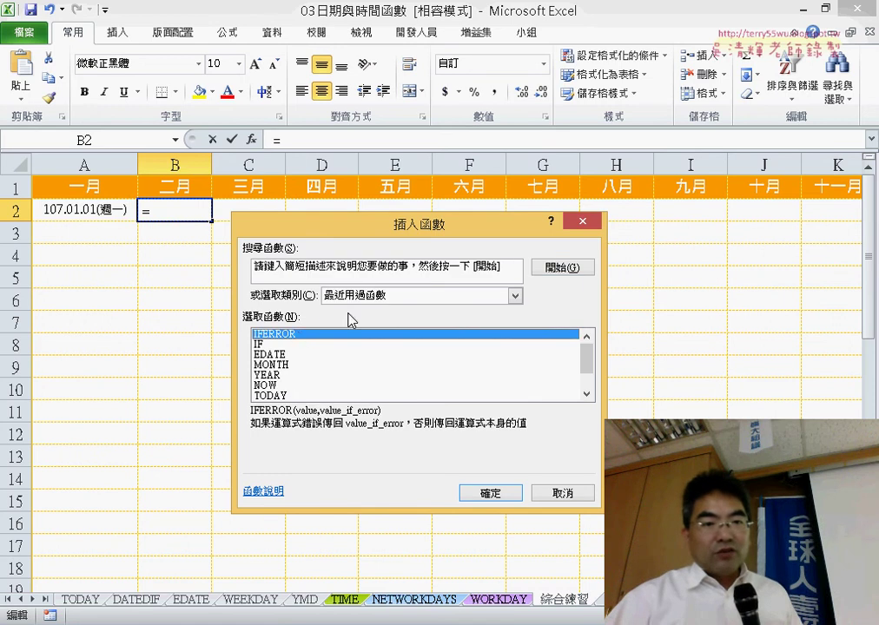
double_click(287, 356)
click(81, 210)
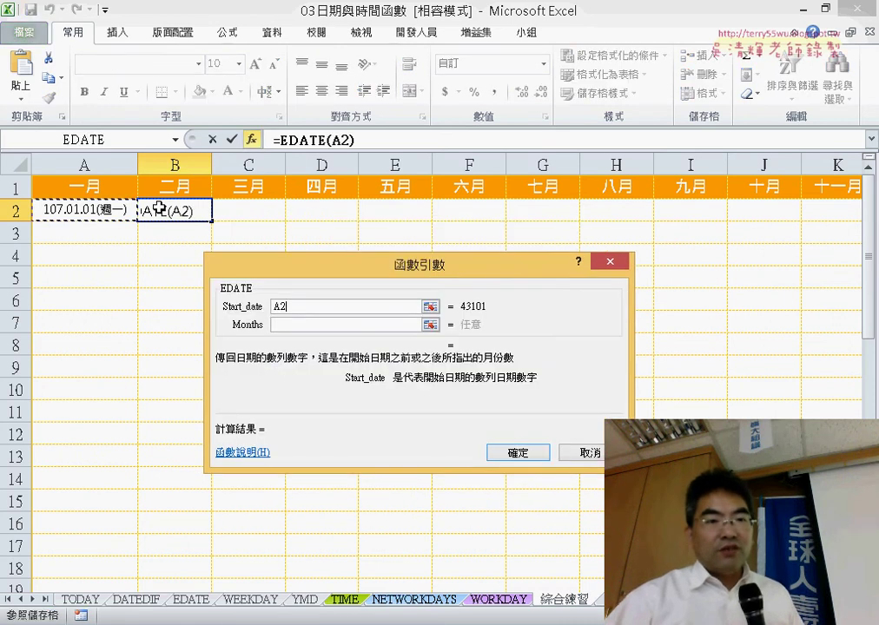
click(318, 324)
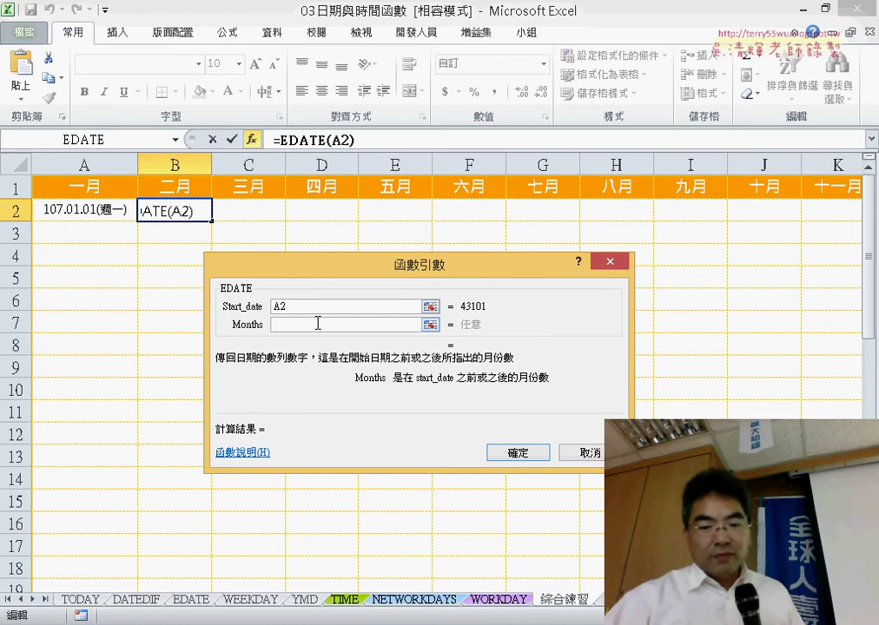
click(295, 324)
text(1)
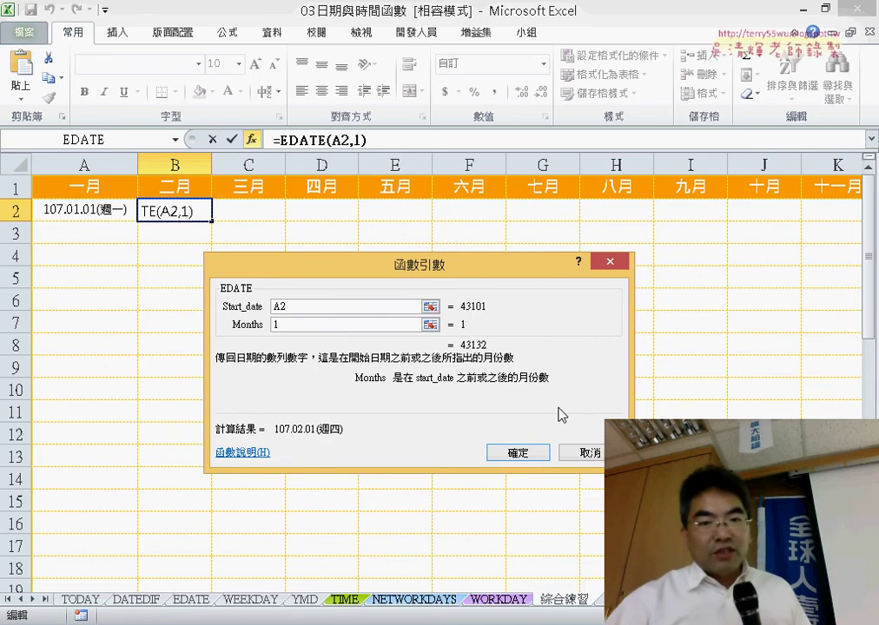
click(520, 454)
Fill the EDATE formula across to L2 and auto-fit the column widths
drag(252, 221, 775, 206)
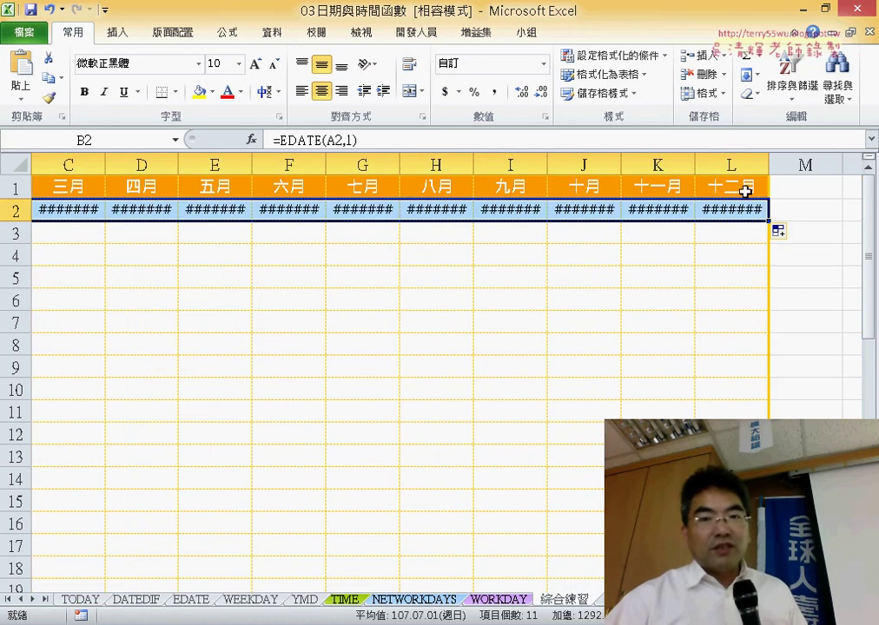
click(705, 93)
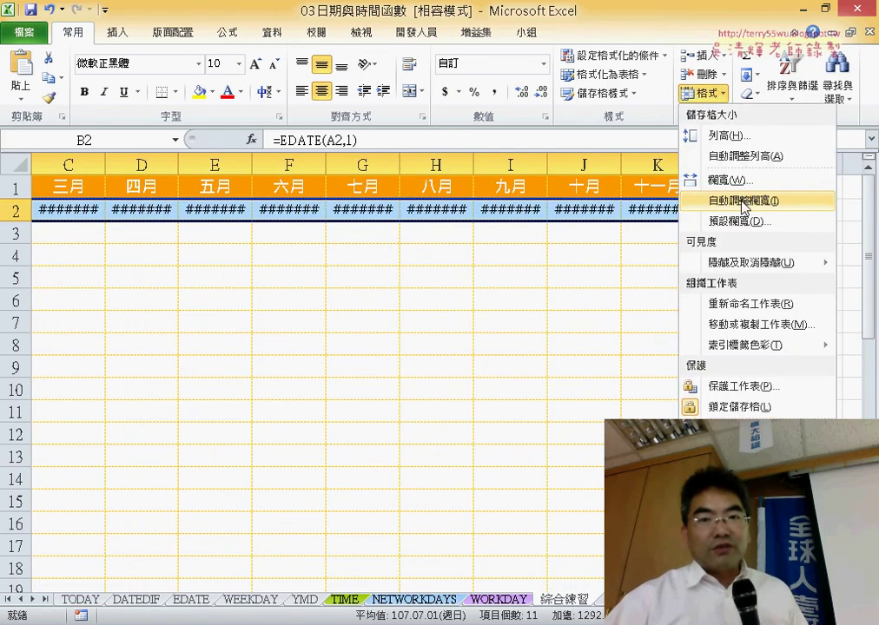
click(743, 202)
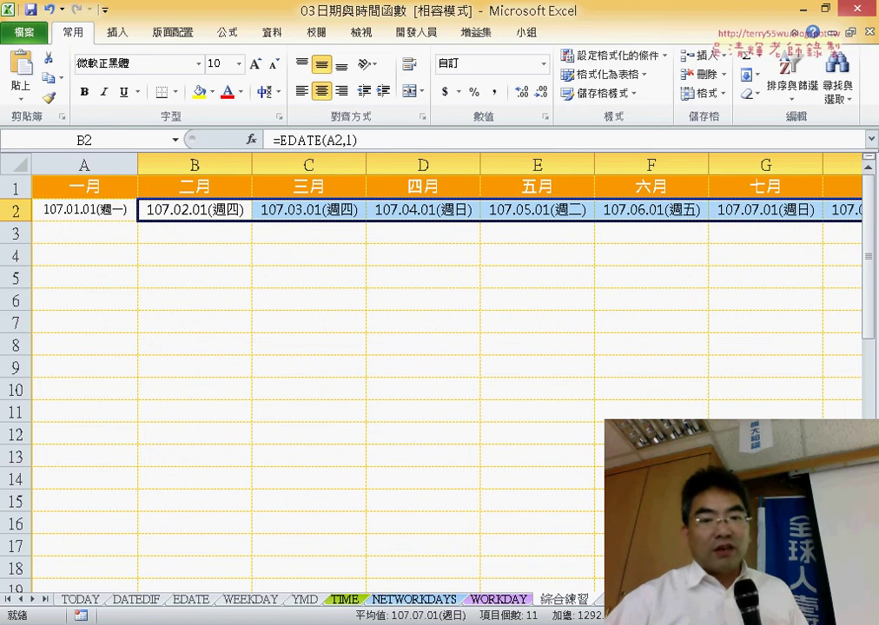
click(101, 237)
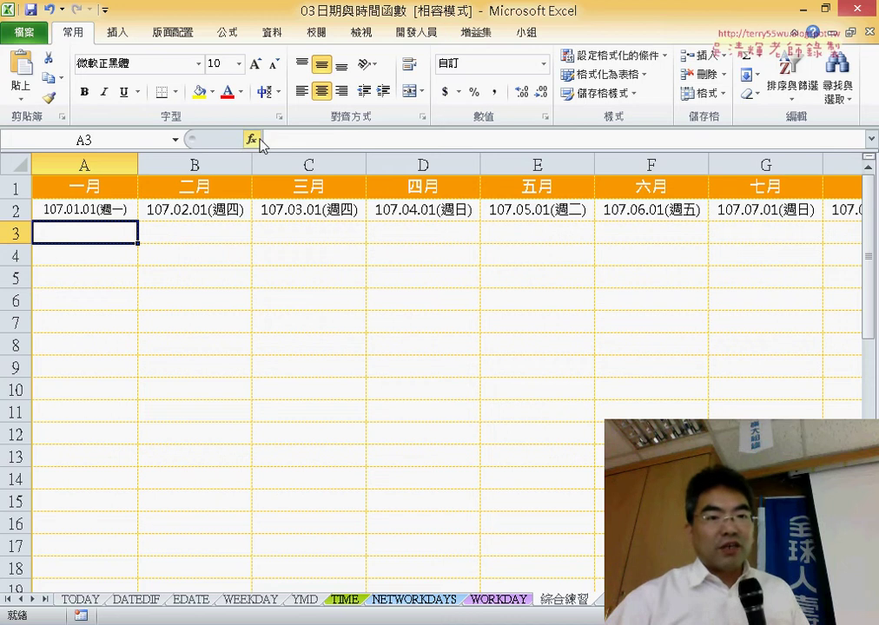
Insert IF in A3 with the logical test month(A2)<>month(A2+1)
click(252, 139)
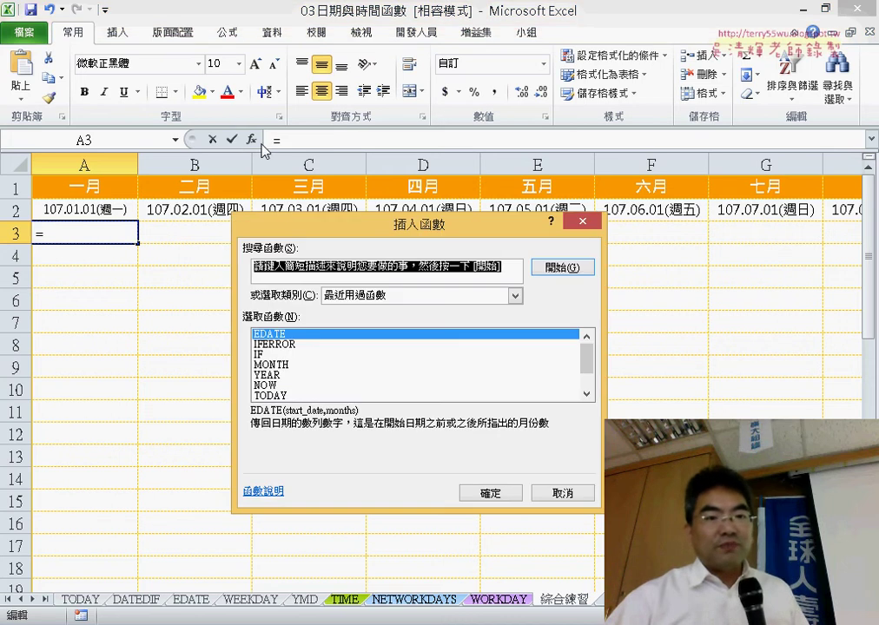
double_click(259, 355)
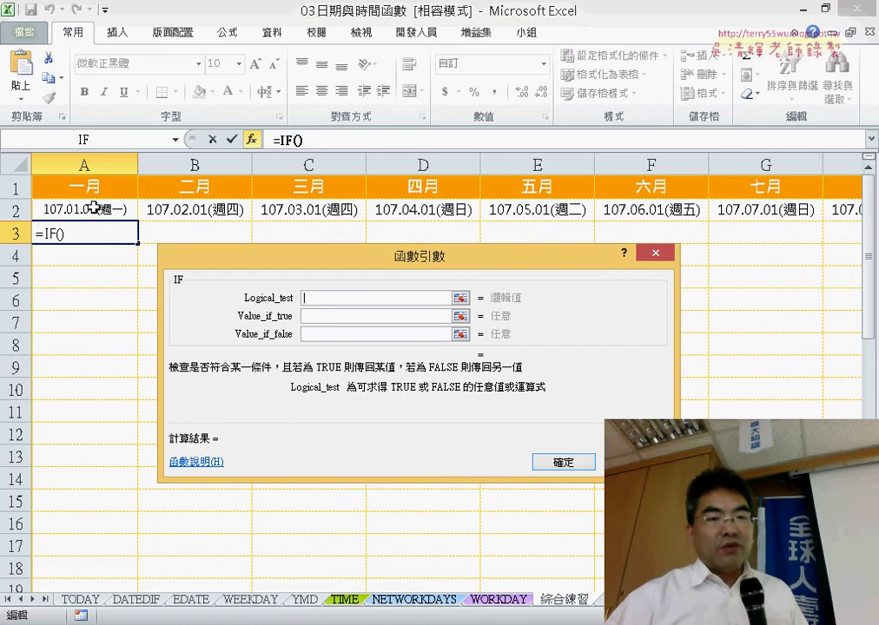
text(mon)
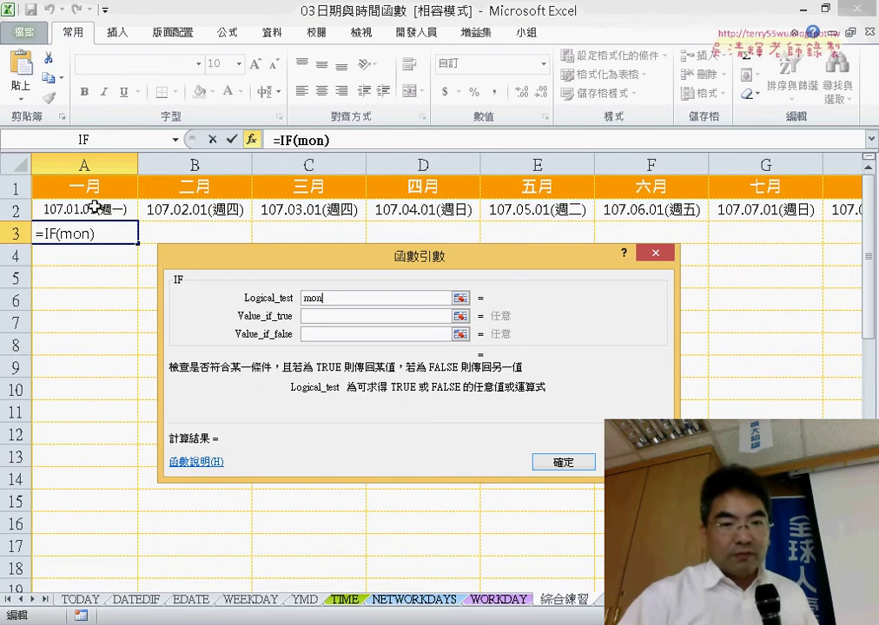
text(th()
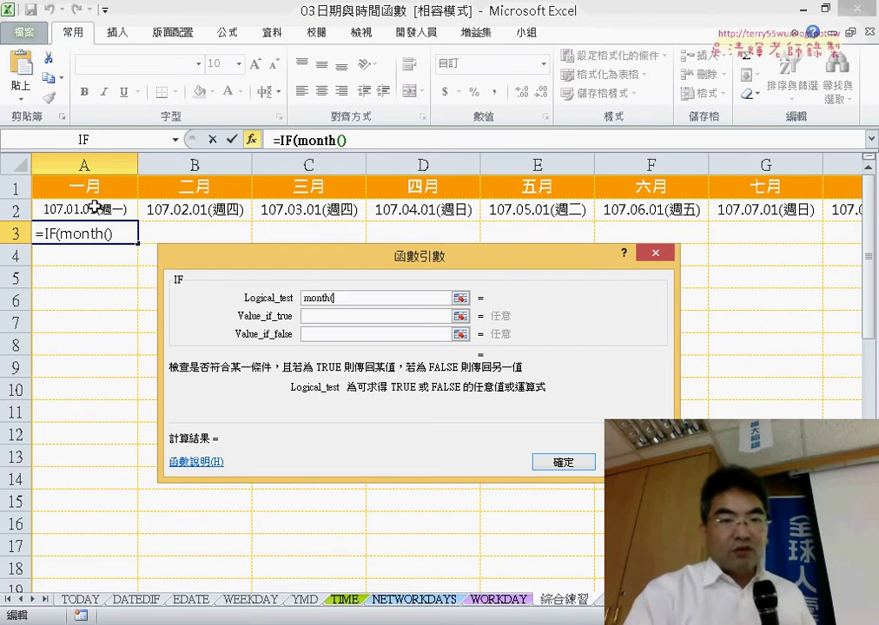
click(95, 207)
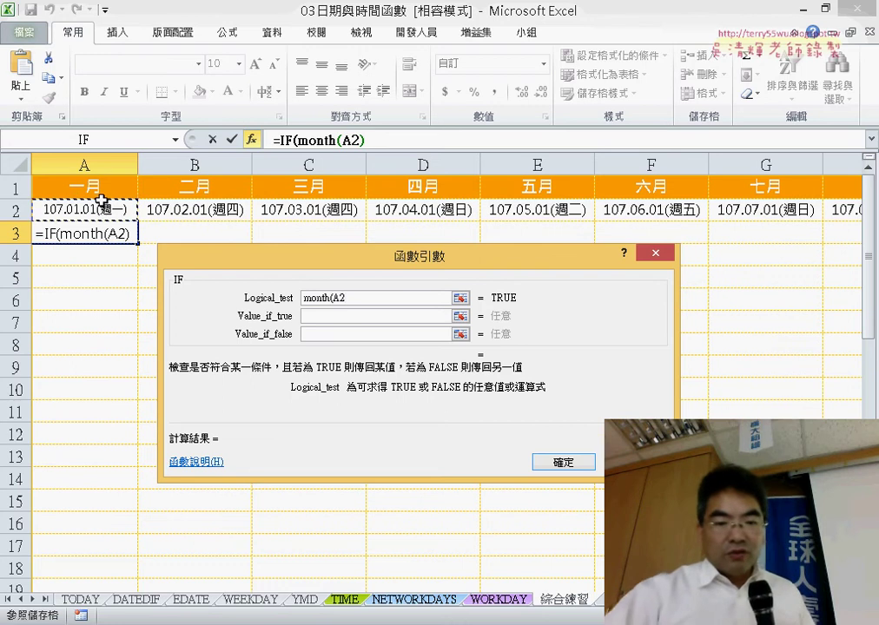
text())
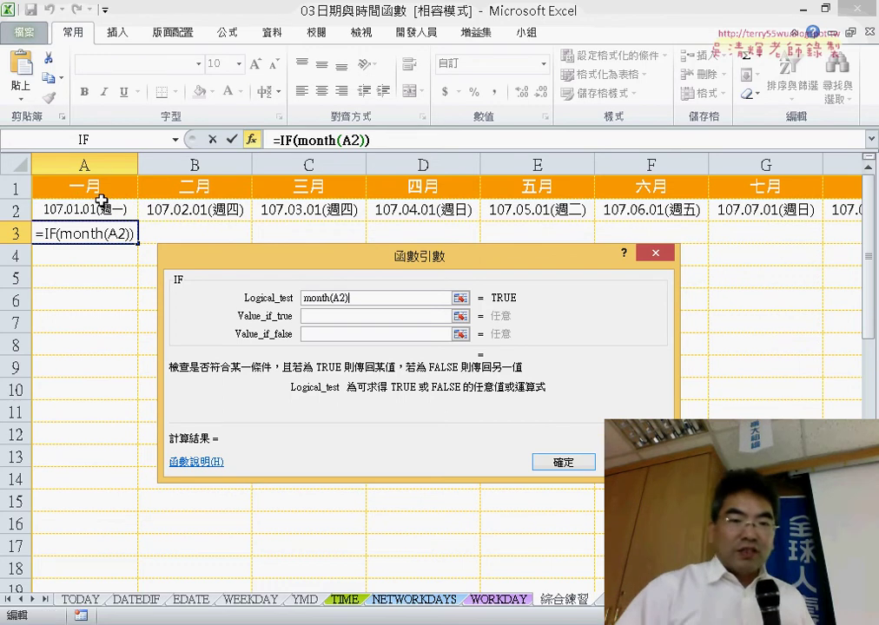
text(<>)
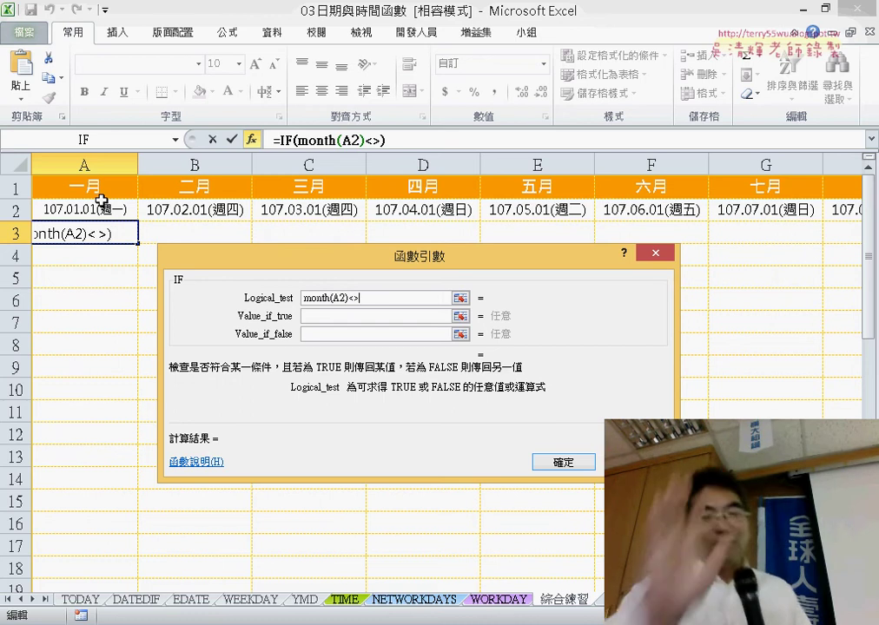
key(BackSpace)
key(BackSpace)
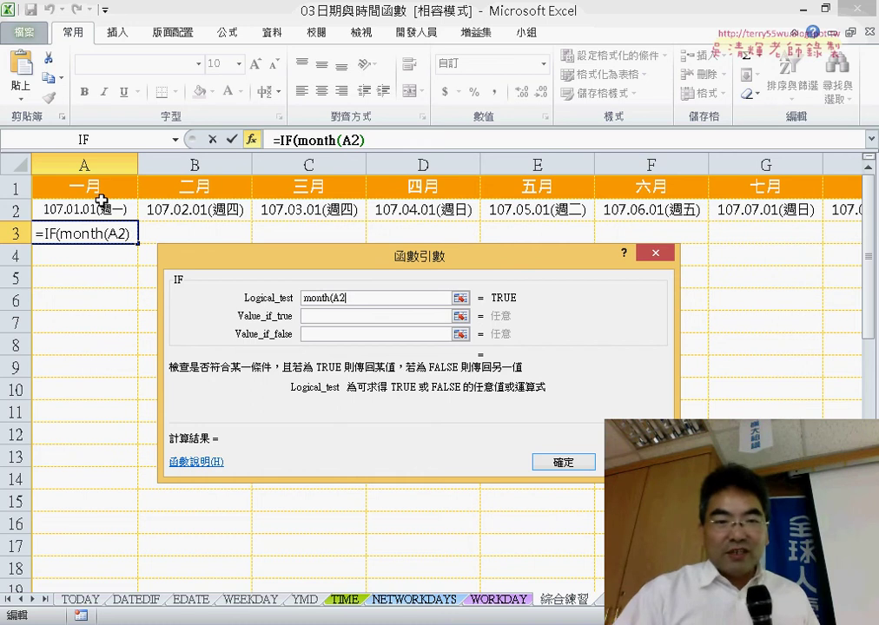
text()=)
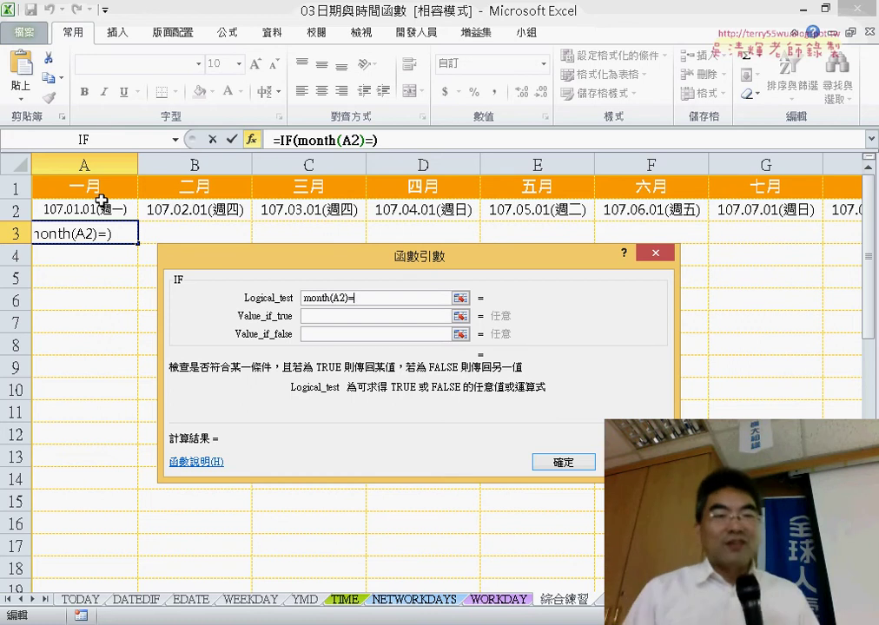
key(BackSpace)
text(<>)
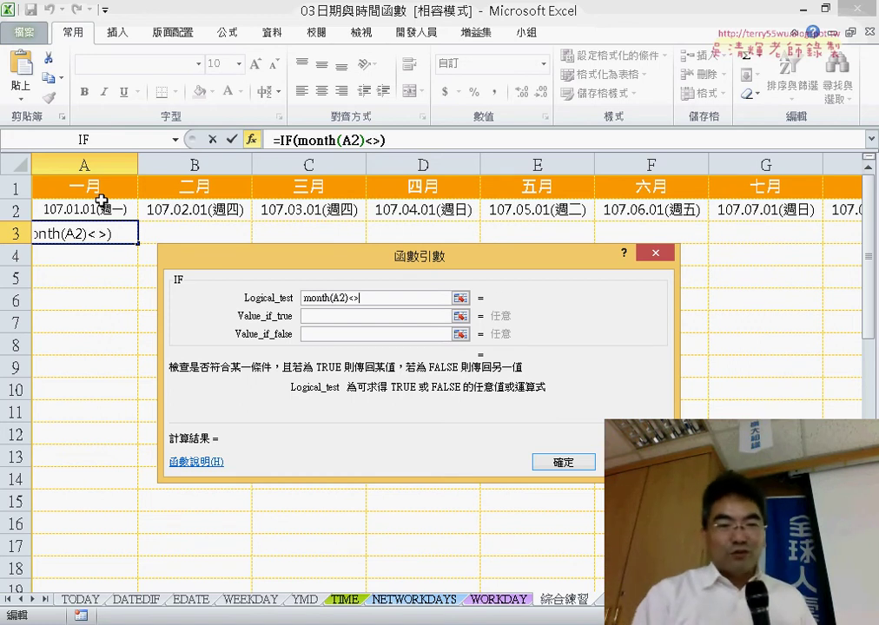
text(mont)
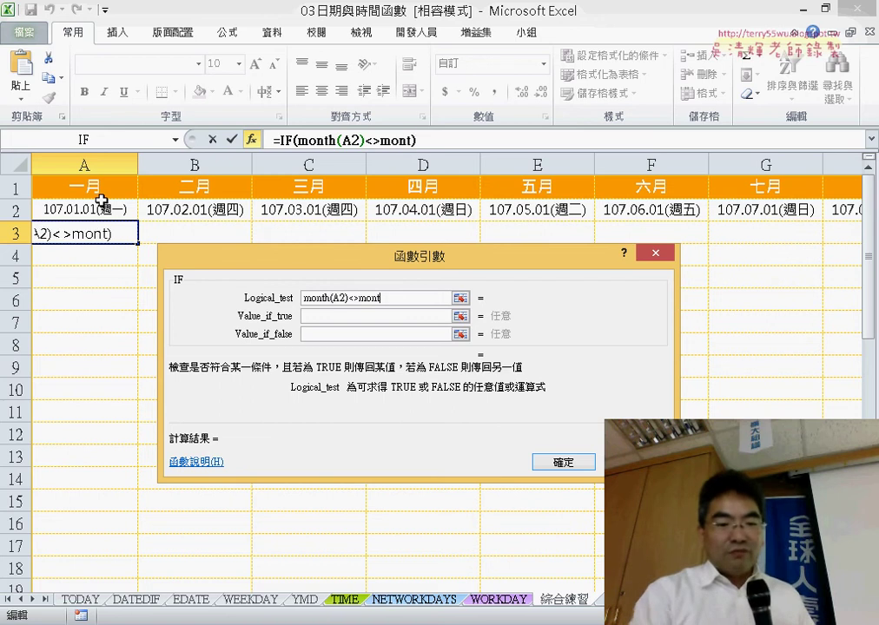
text(h()
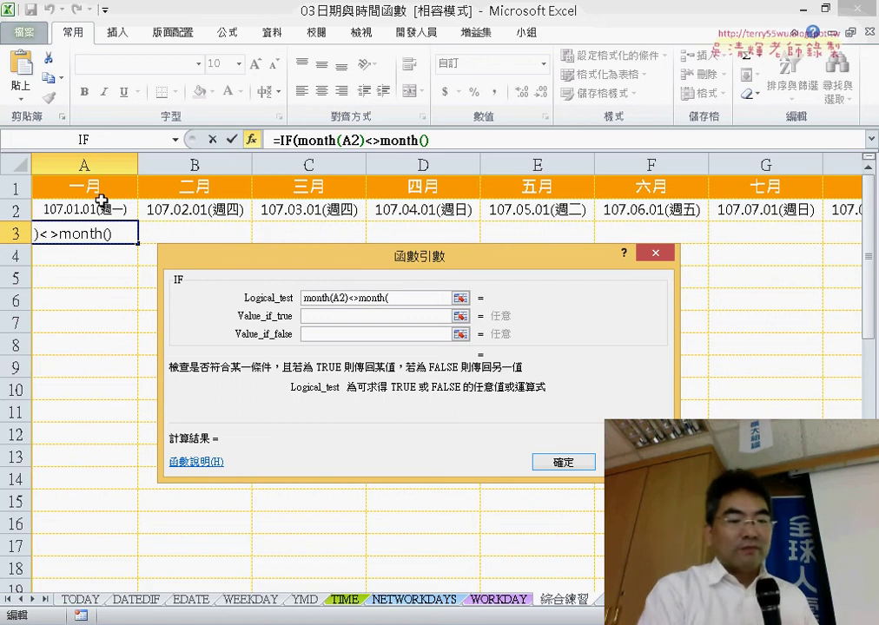
click(102, 201)
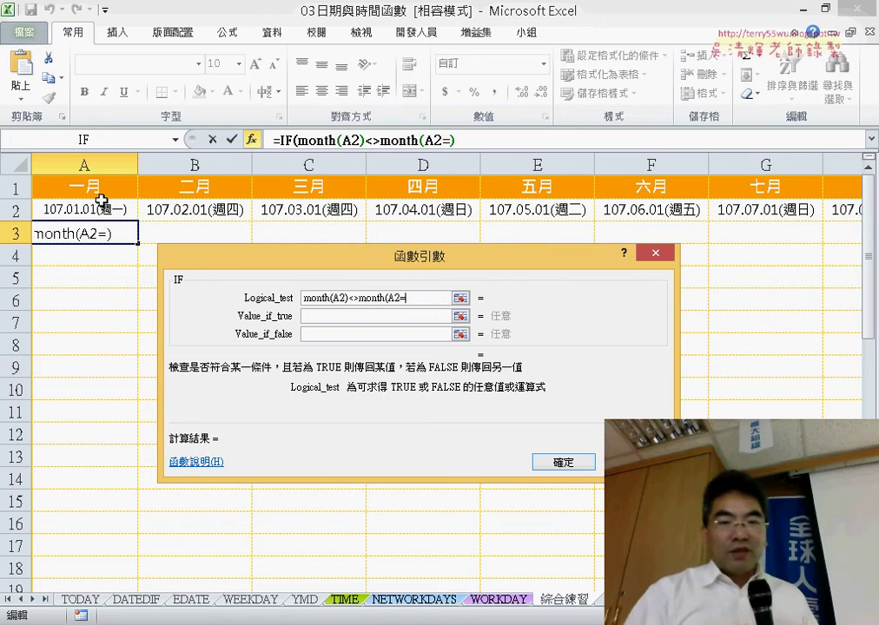
text(+1)
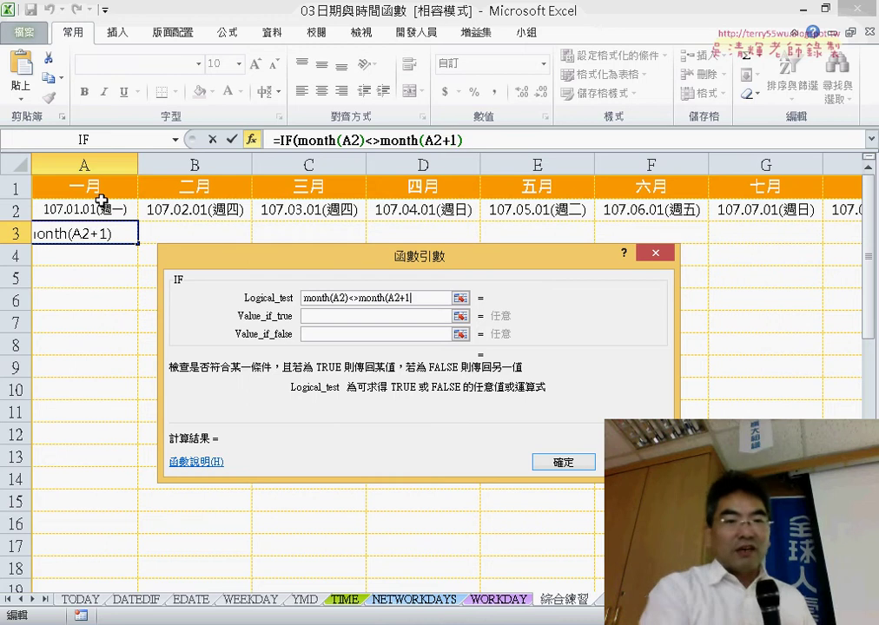
text())
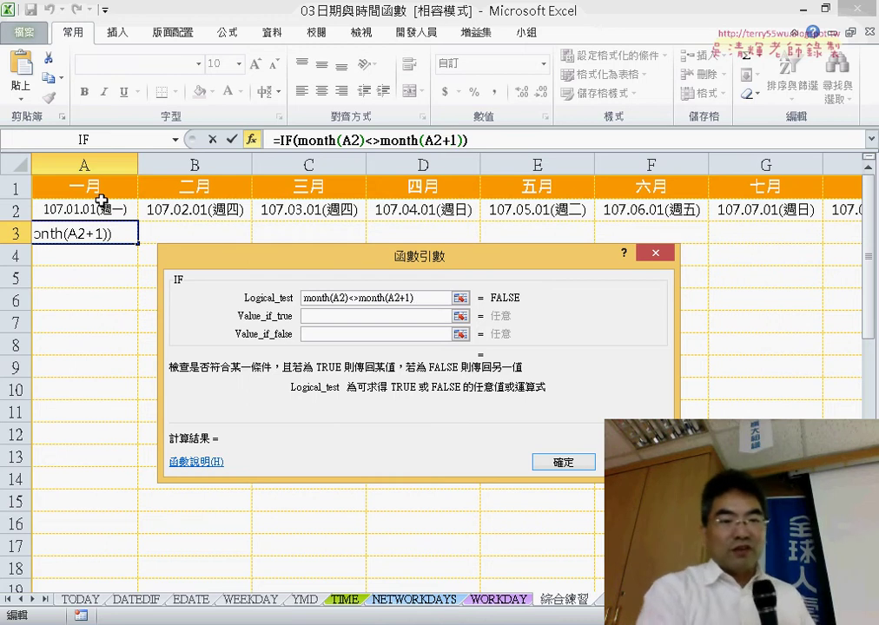
key(Tab)
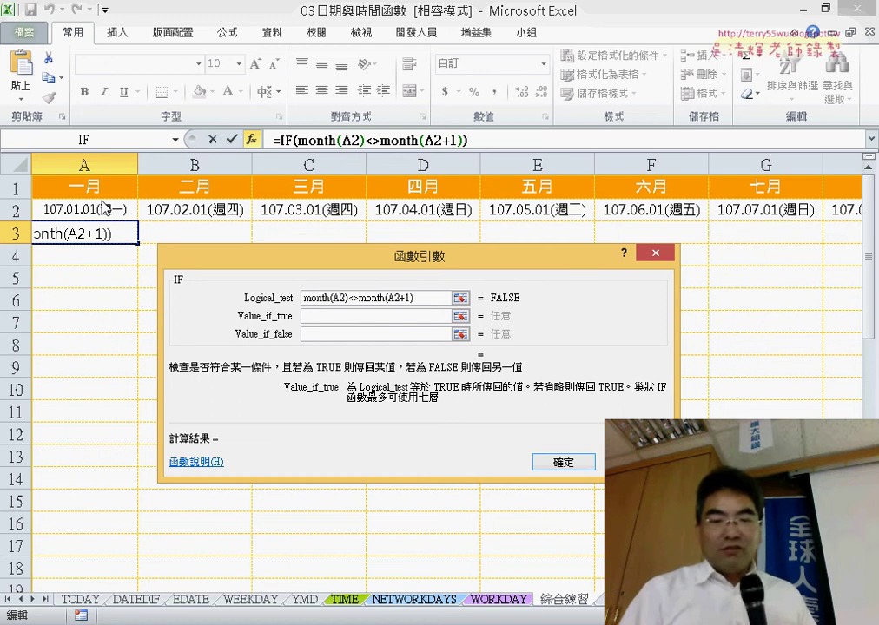
Give the IF a true value of "" and a false value of A2+1, committing A3's formula
text("")
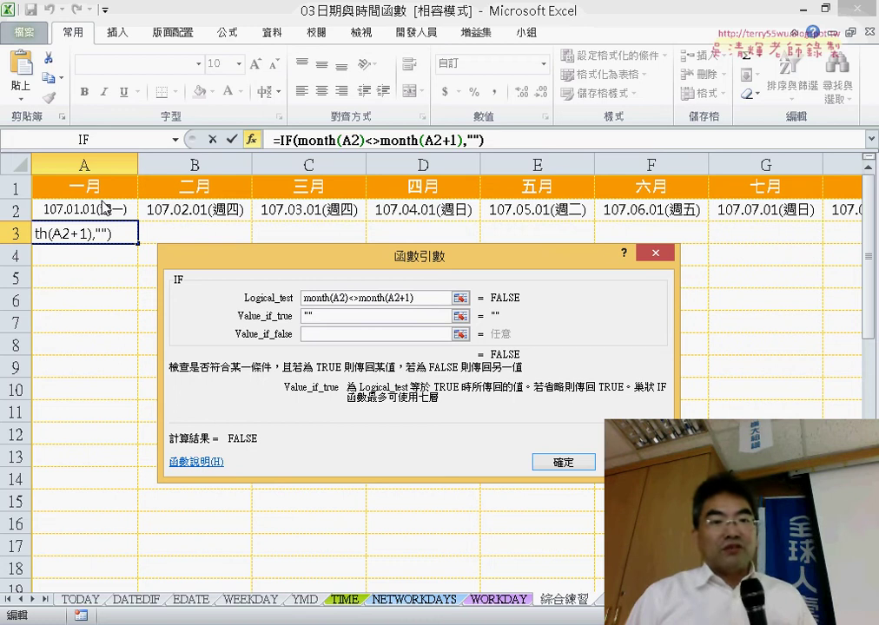
key(Tab)
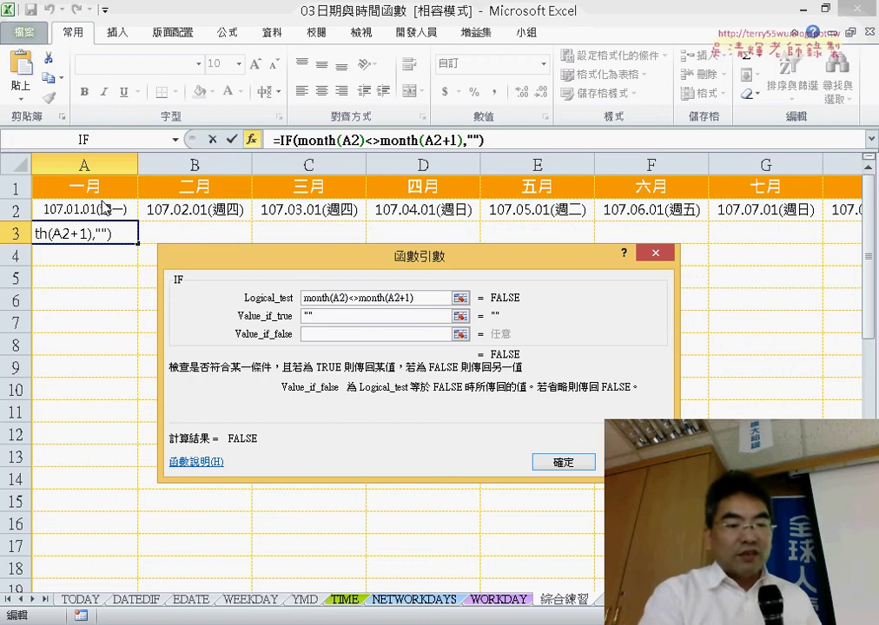
text(A2)
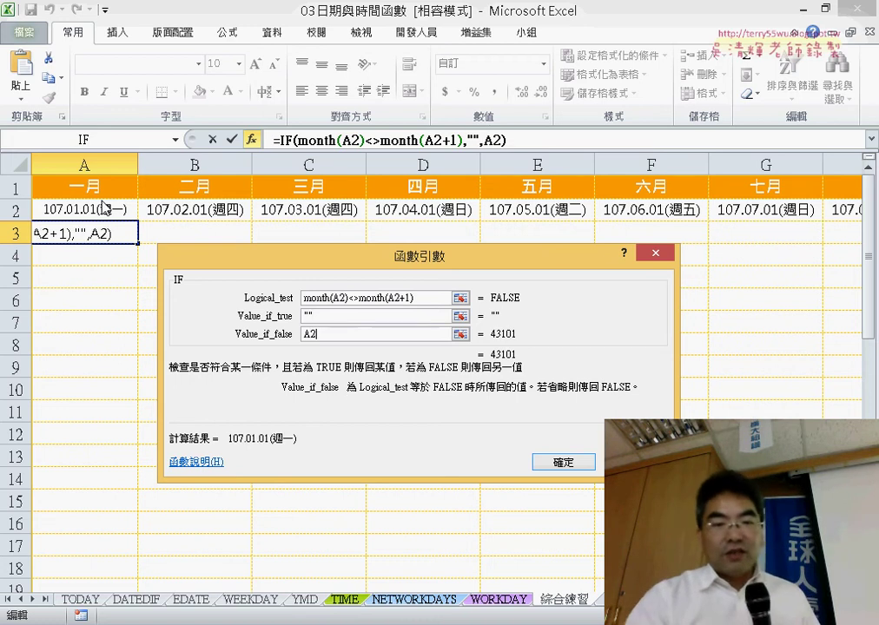
text(+1)
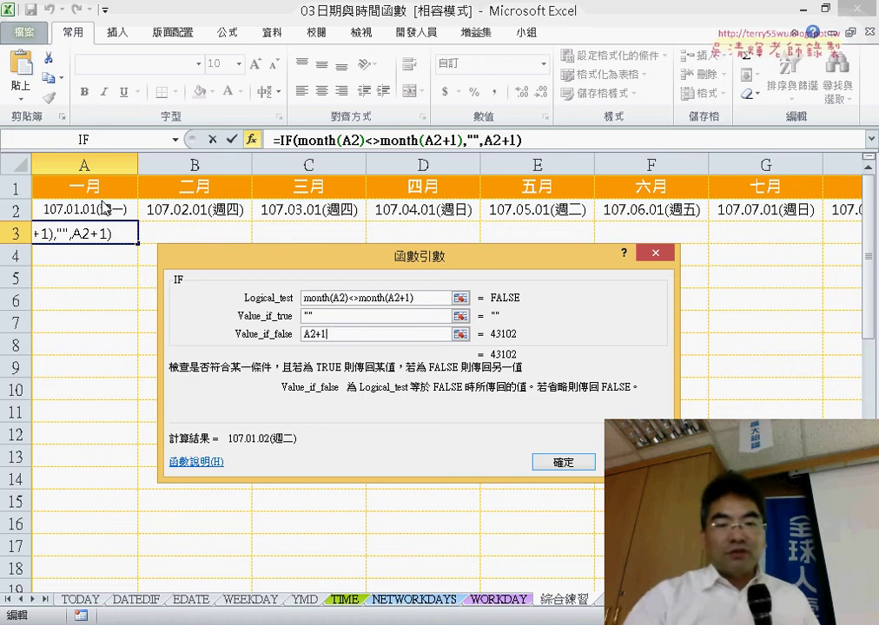
click(562, 462)
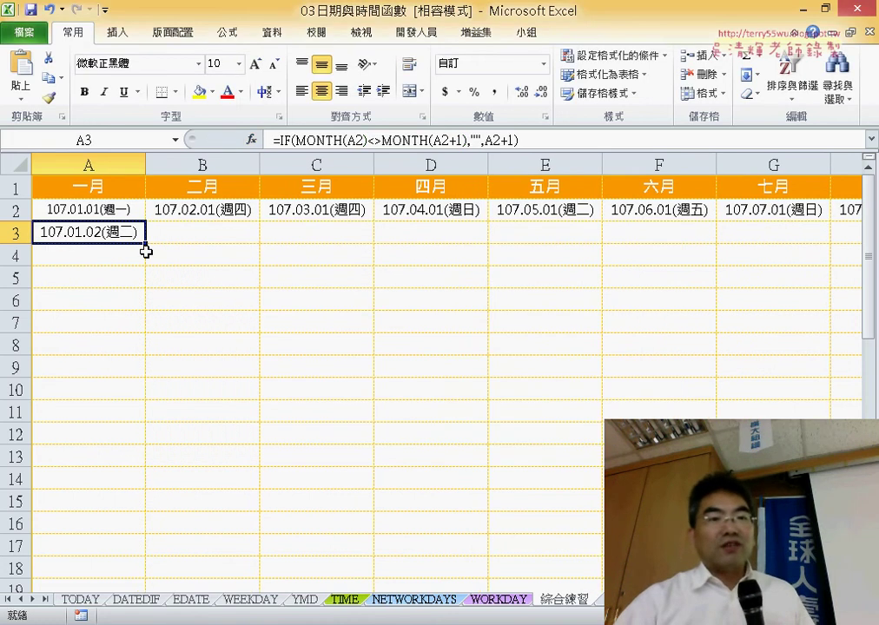
Select the IF(...) text after the equals sign in A3's formula bar
click(285, 139)
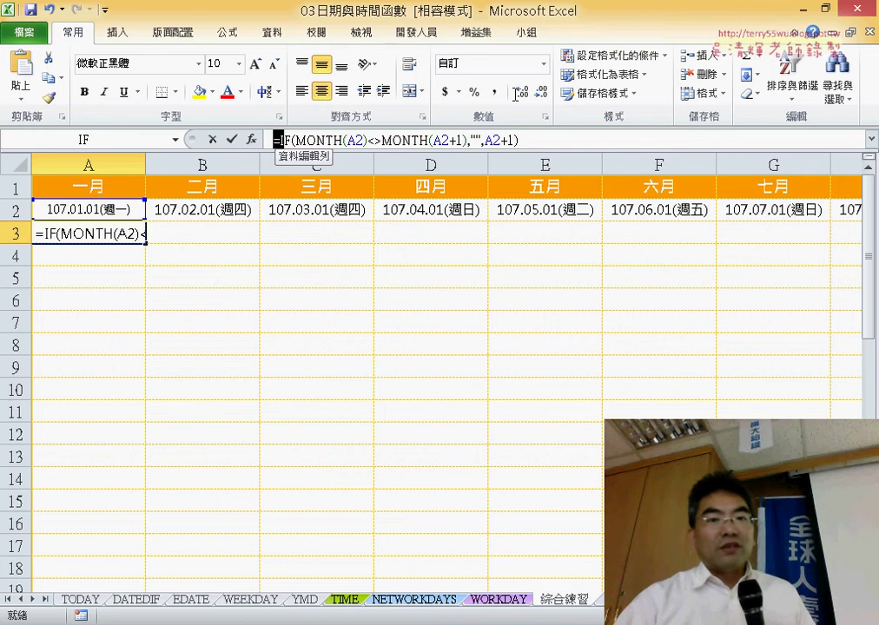
drag(285, 140, 557, 137)
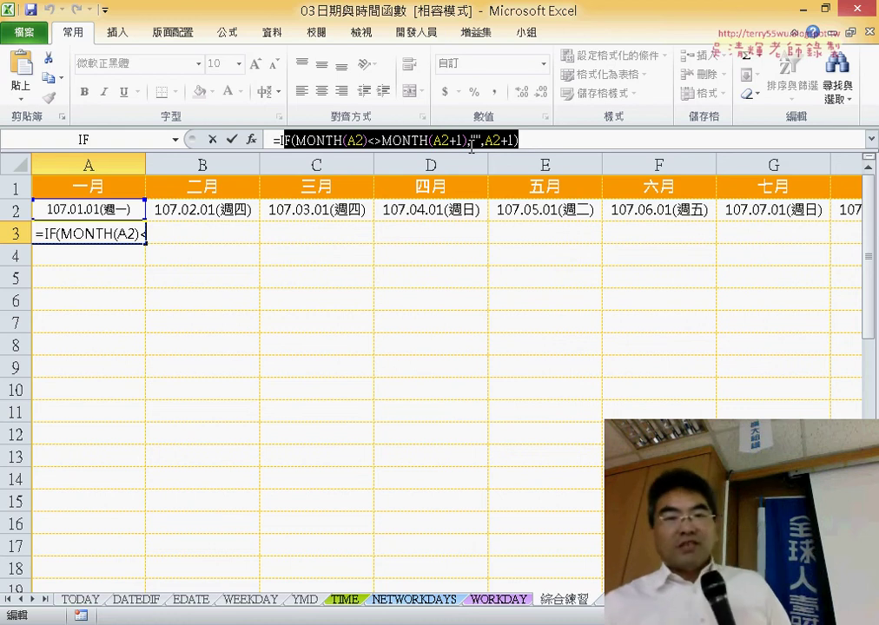
Cut the whole IF formula text out of A3's formula bar
right_click(473, 142)
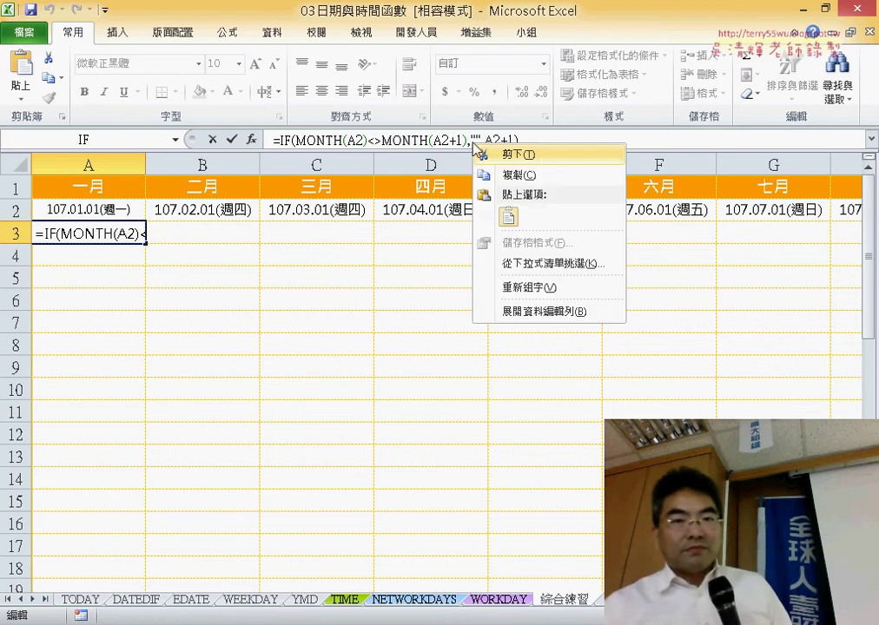
click(550, 156)
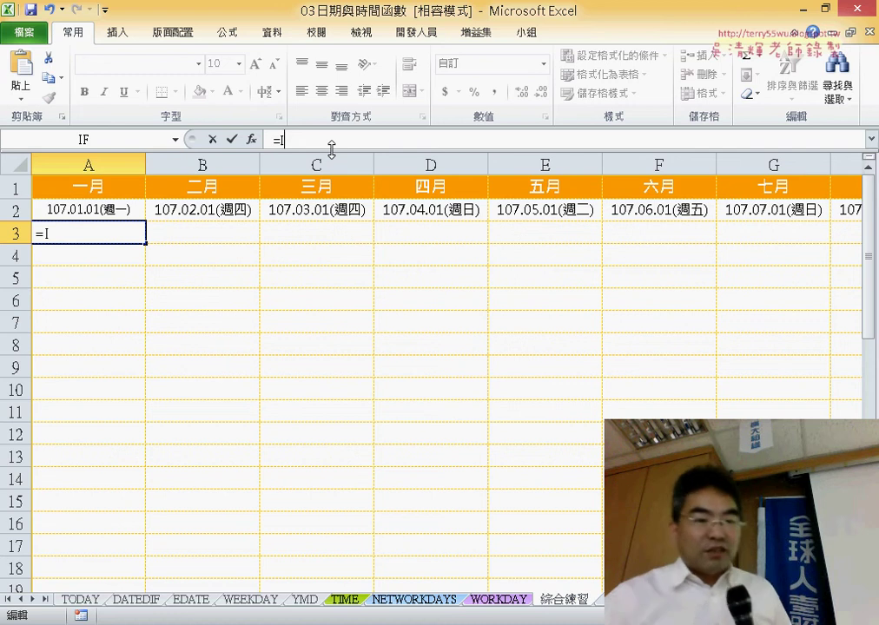
key(ctrl+z)
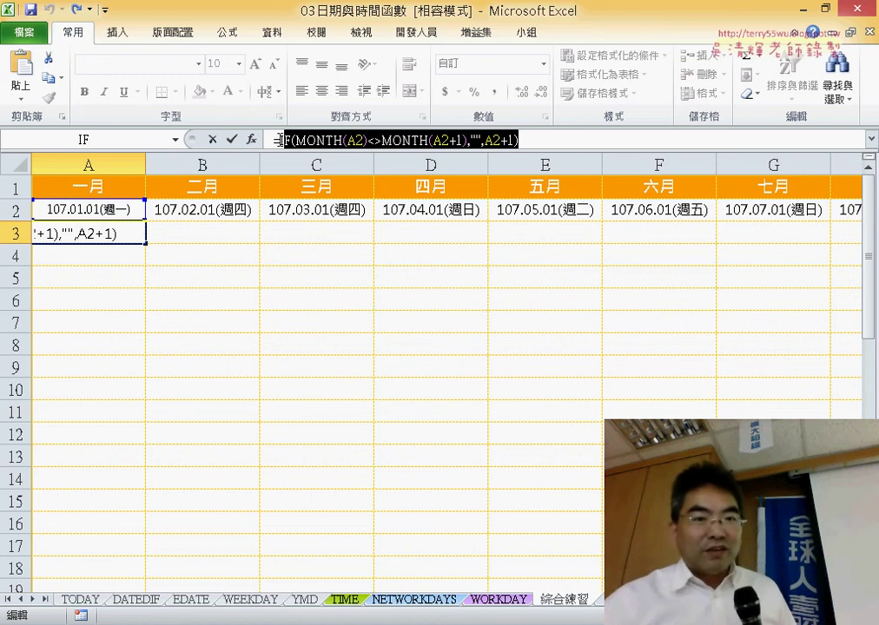
drag(278, 140, 281, 140)
drag(558, 128, 556, 138)
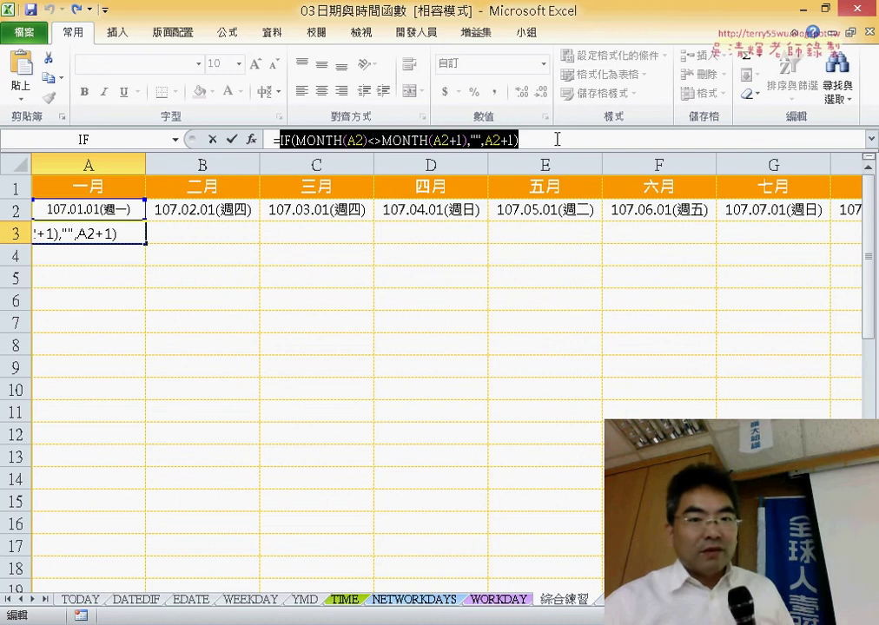
right_click(502, 141)
click(518, 151)
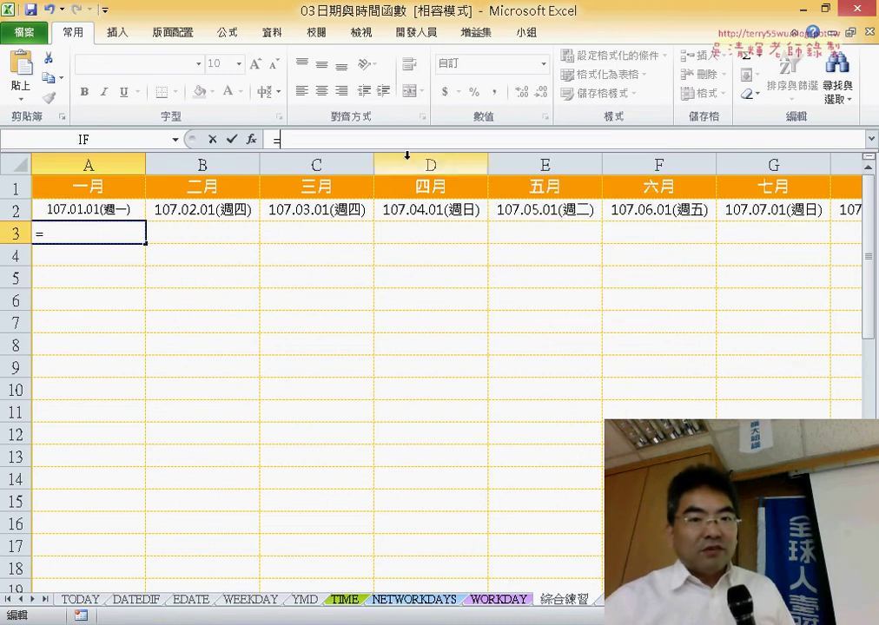
Wrap it in IFERROR with the pasted IF as Value and "" as Value_if_error
click(251, 139)
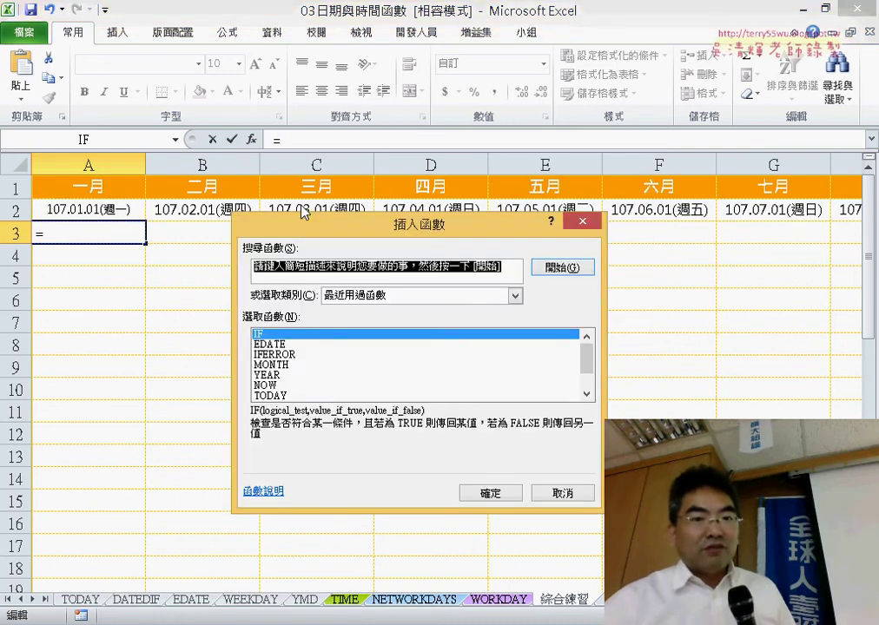
click(276, 354)
click(488, 492)
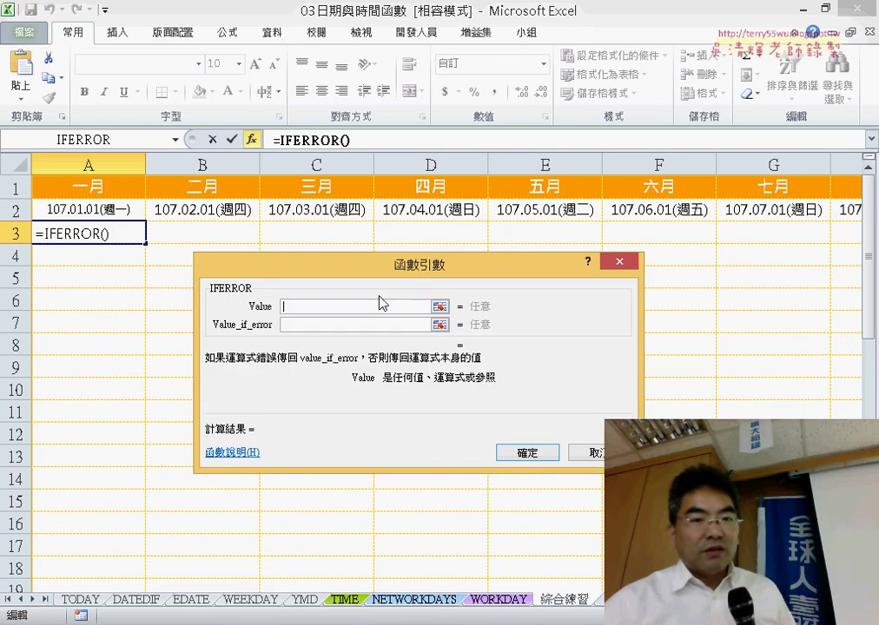
right_click(380, 304)
click(387, 355)
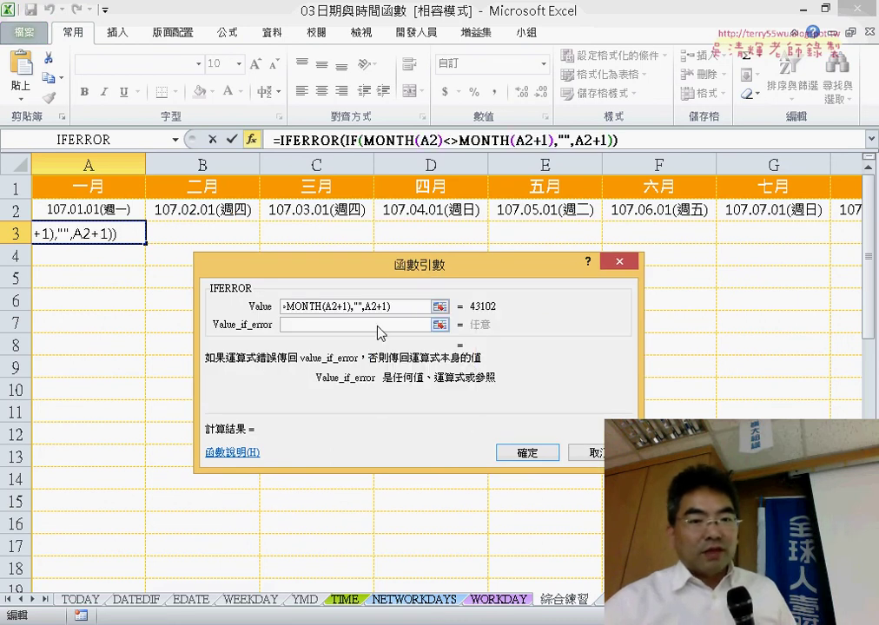
click(382, 324)
text("")
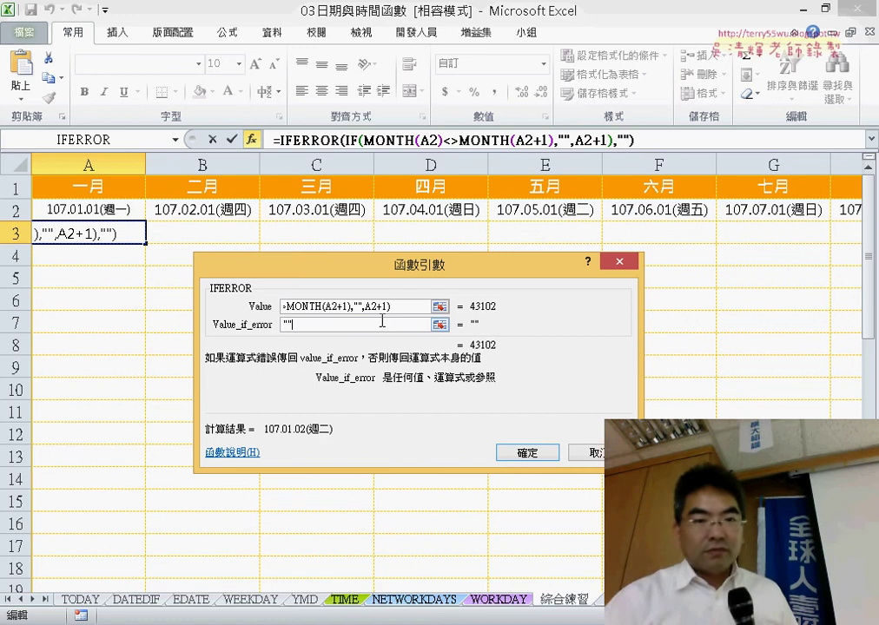
click(528, 453)
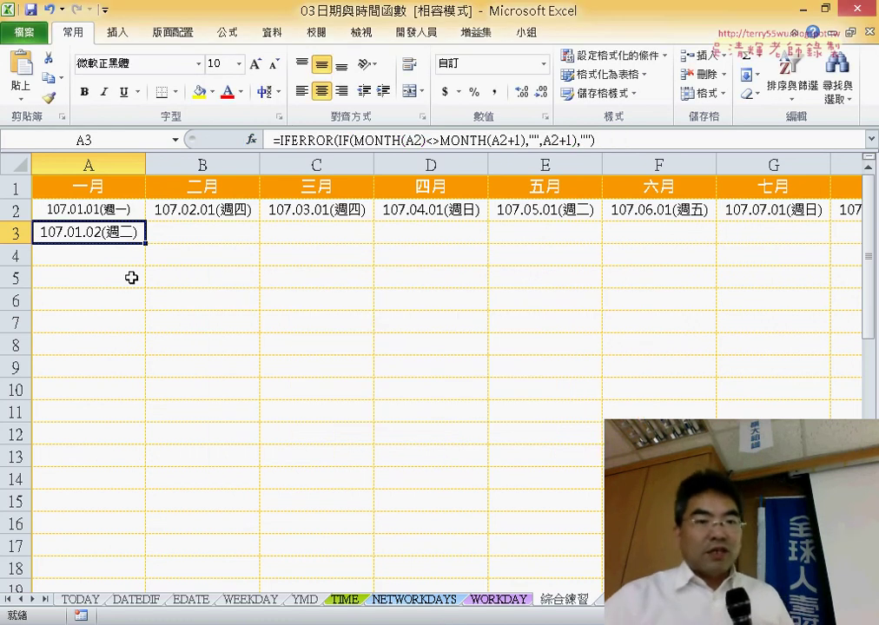
Fill the IFERROR formula down through row 32, then undo the fill
mouse_move(145, 247)
mouse_down()
mouse_move(172, 435)
mouse_move(157, 428)
mouse_move(279, 419)
mouse_up()
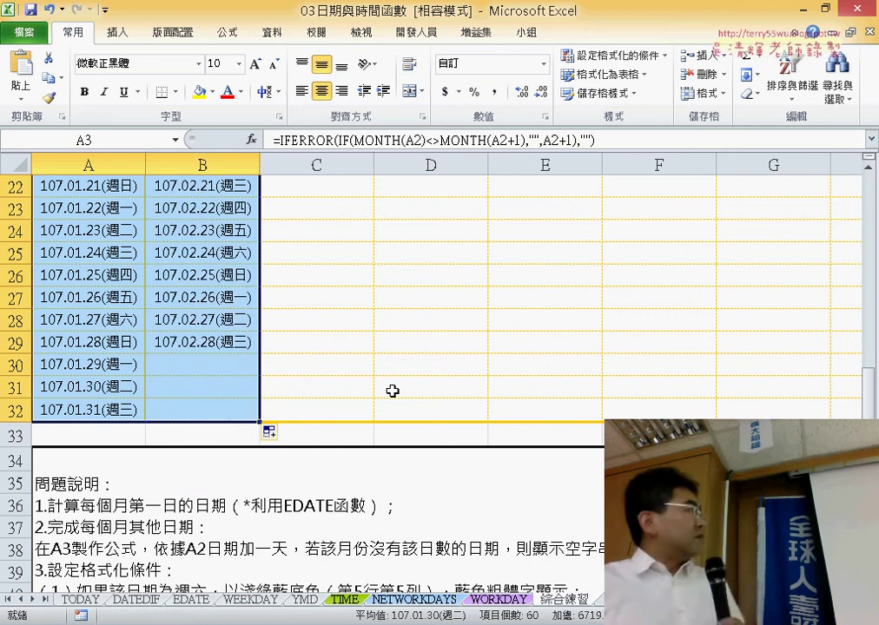
scroll(389, 389, down, 1)
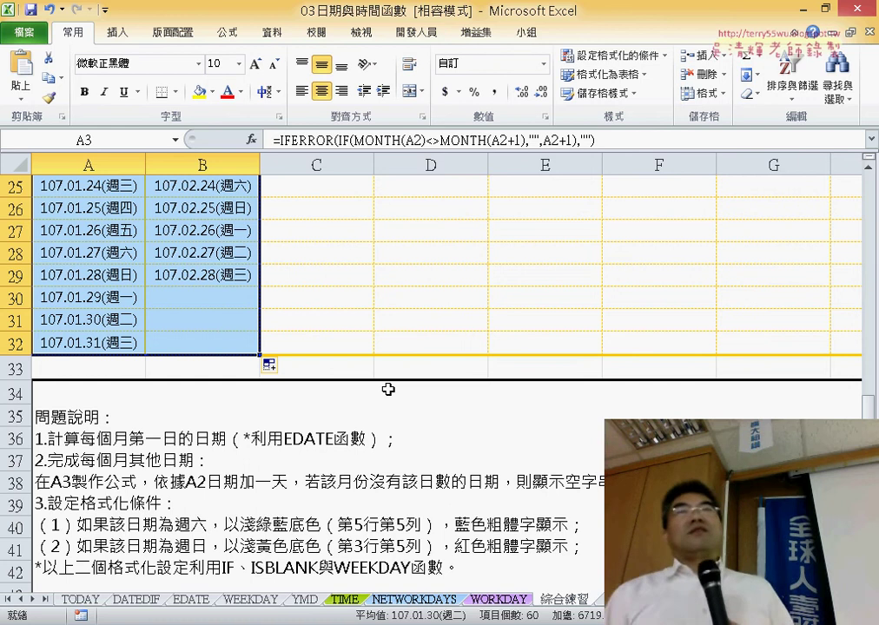
key(ctrl+z)
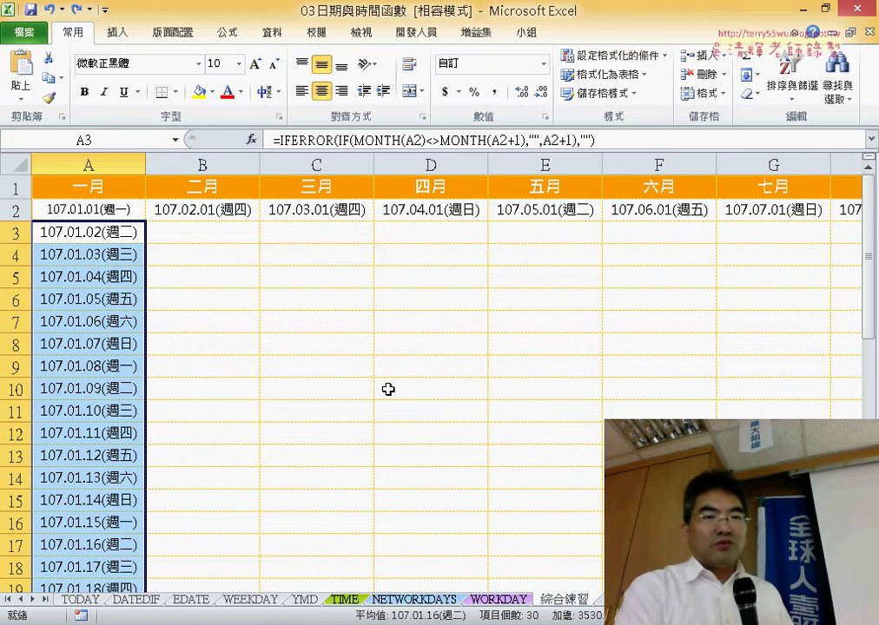
key(ctrl+z)
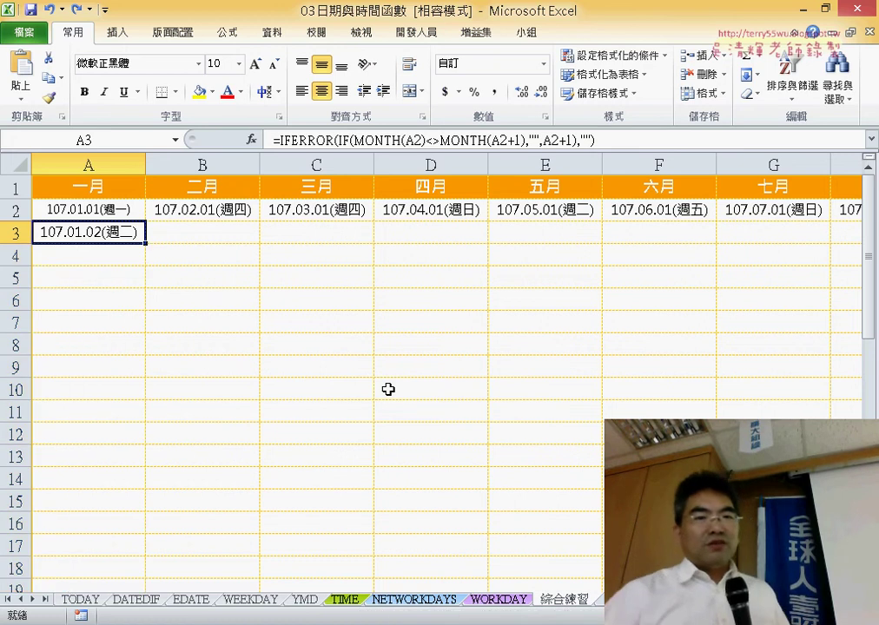
Undo the IFERROR wrap and cut A3's IF formula text
key(ctrl+z)
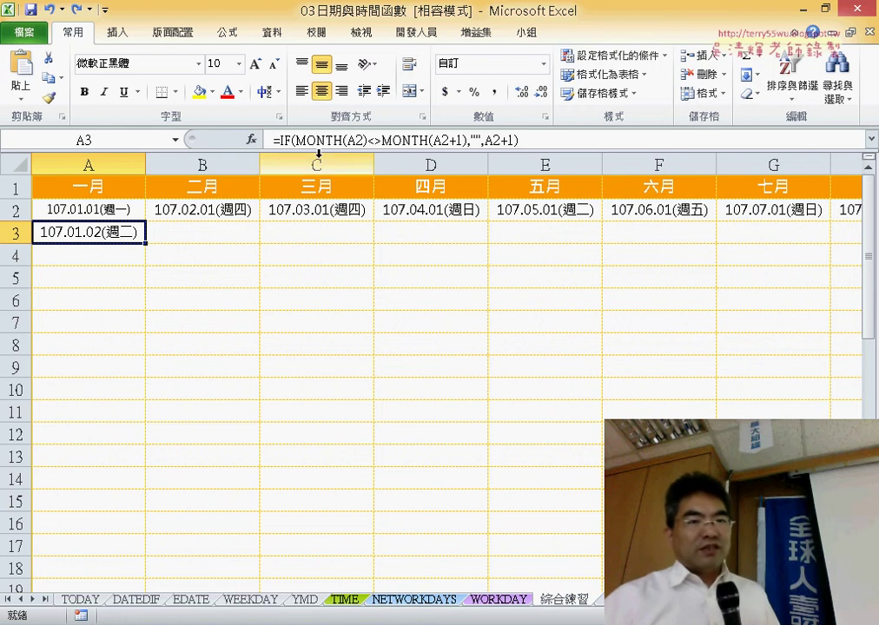
drag(279, 139, 505, 139)
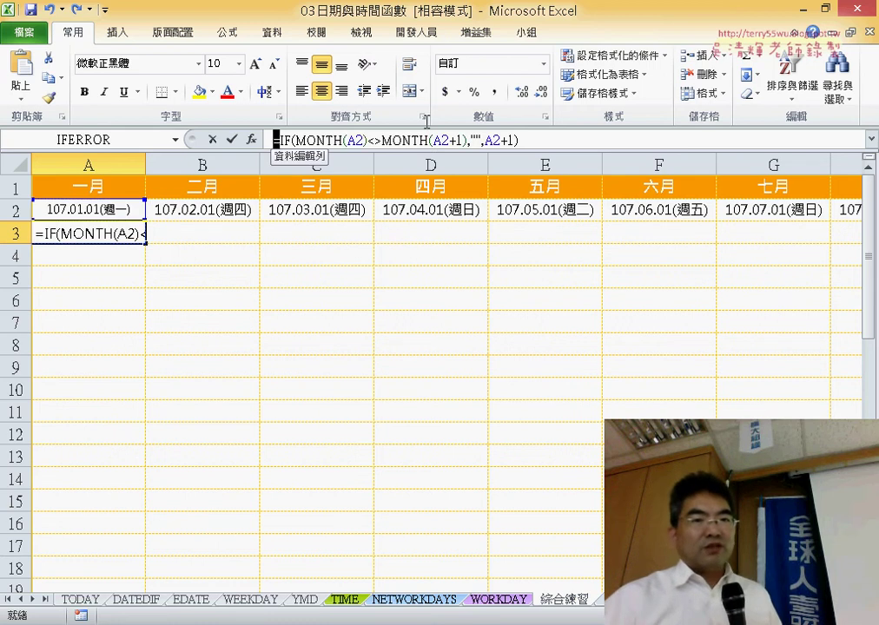
right_click(505, 138)
click(526, 145)
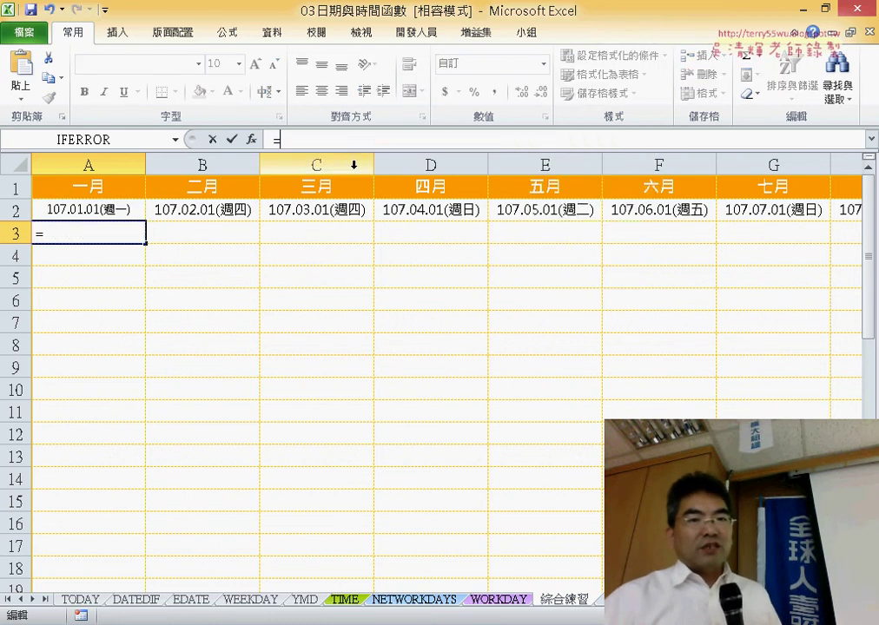
Insert IF in A3 with the logical test ISERROR(IF(MONTH(A2)<>MONTH(A2+1),"",A2+1))
click(251, 139)
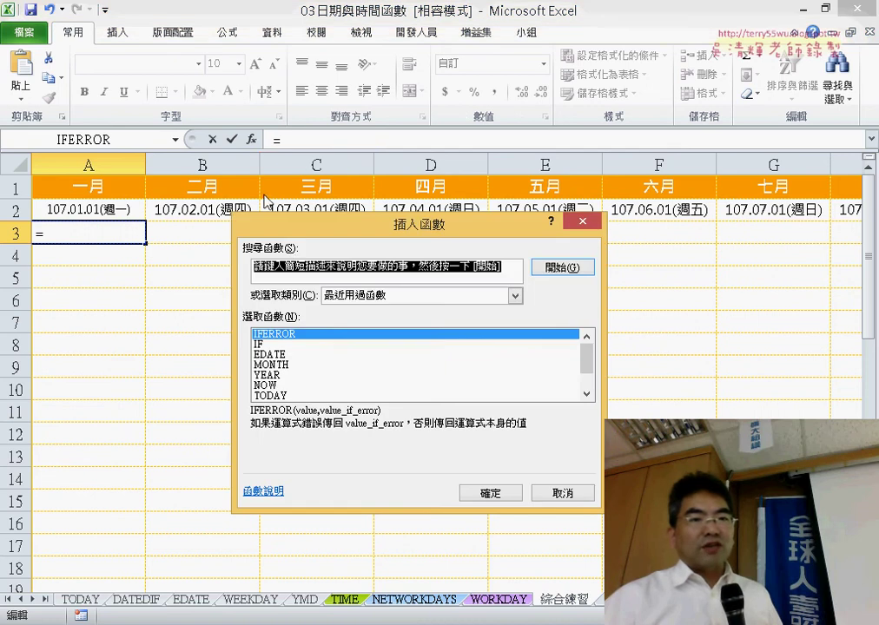
click(261, 344)
click(503, 494)
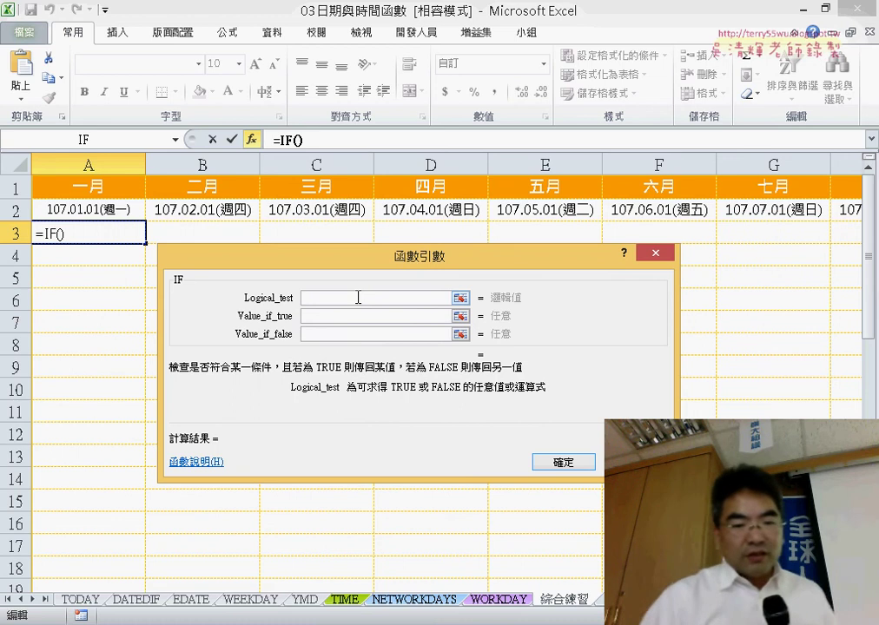
text(is)
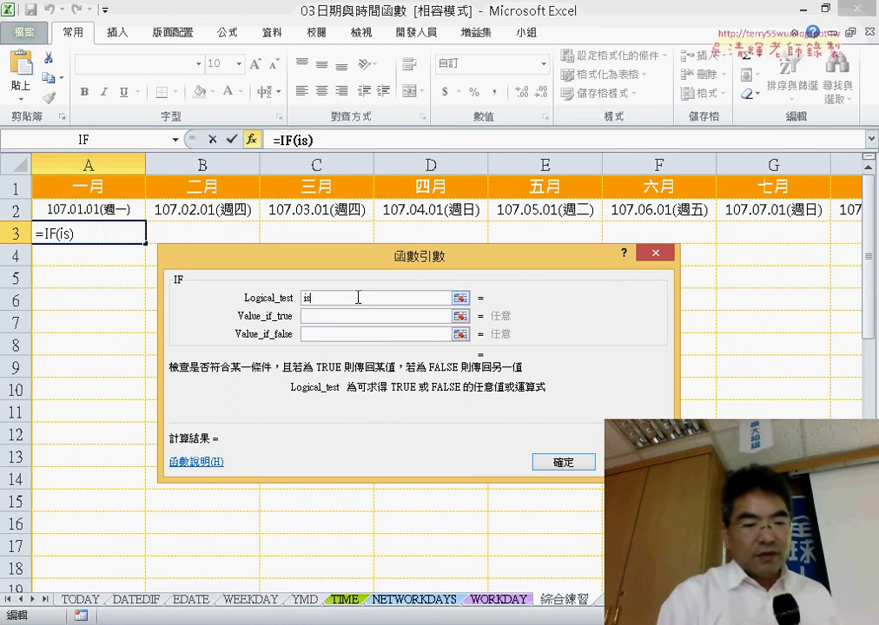
text(eo)
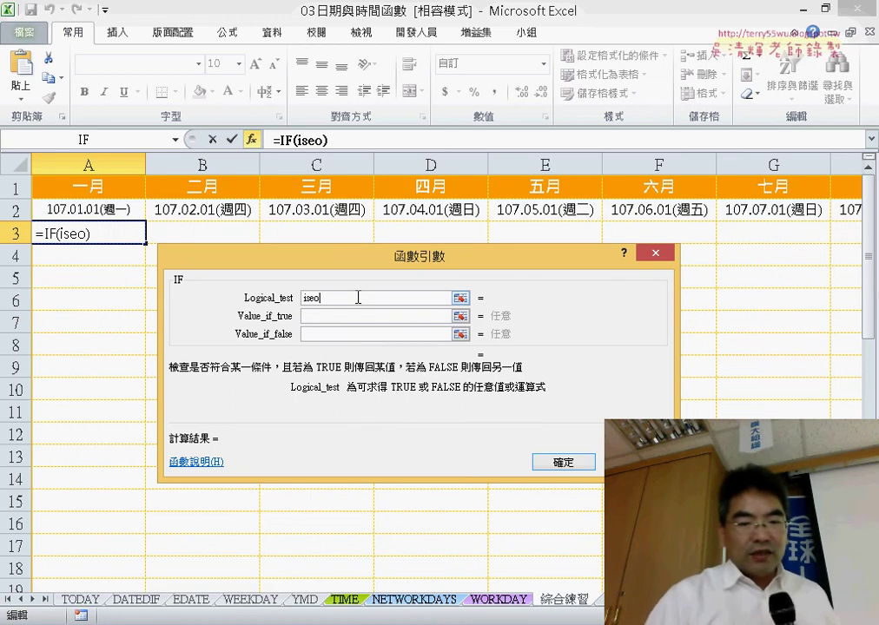
key(BackSpace)
text(rr)
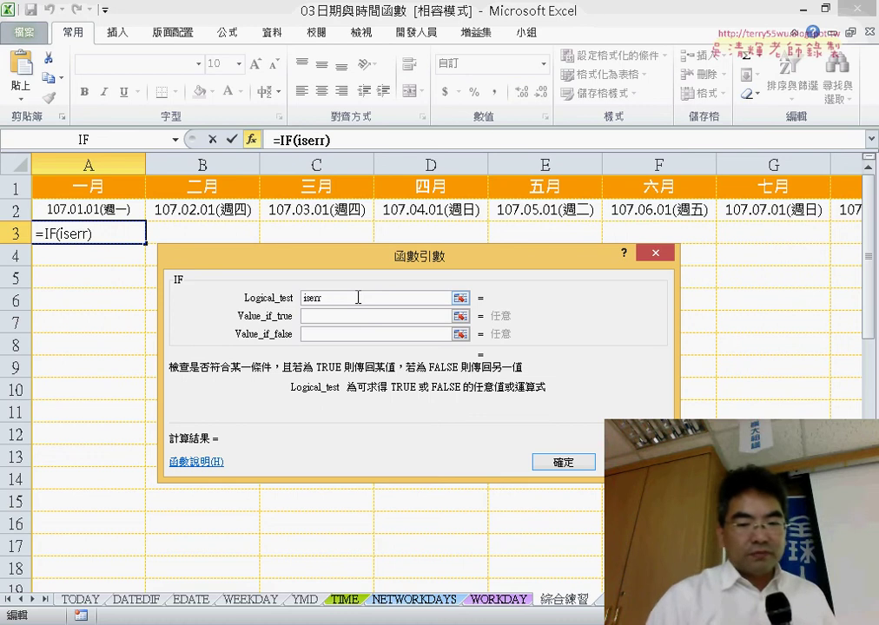
text(or)
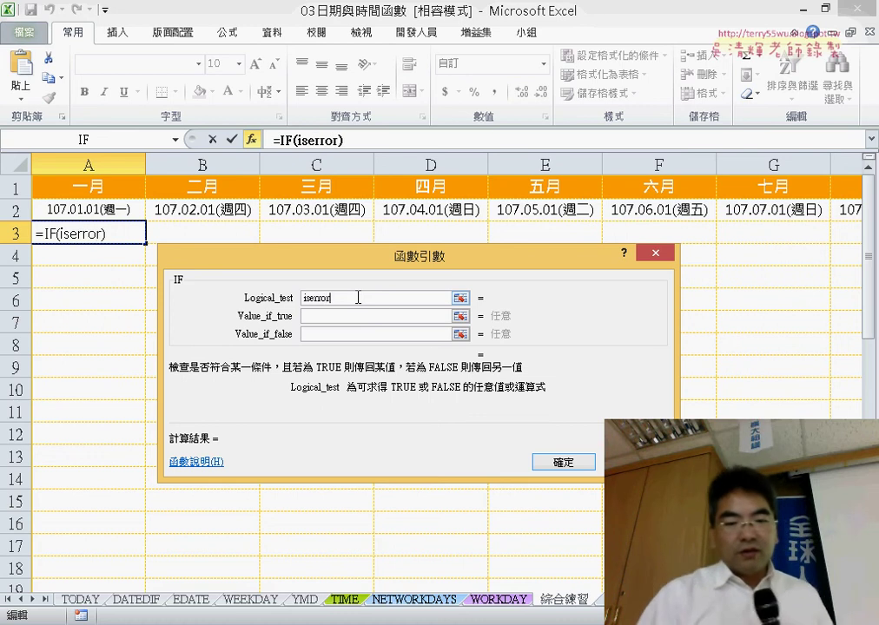
text(()
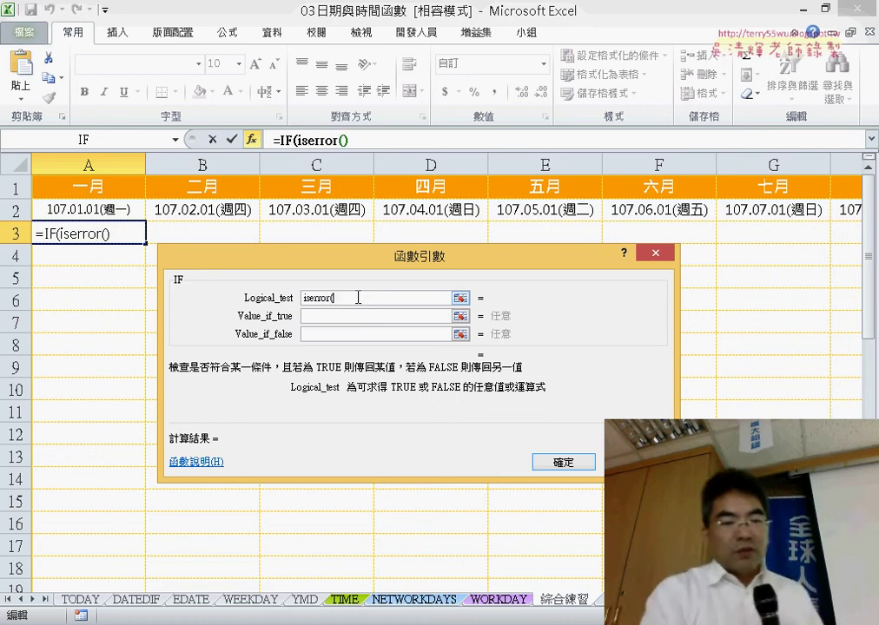
text(IF(MONTH(A2)<>MONTH(A2+1),"",A2+1))
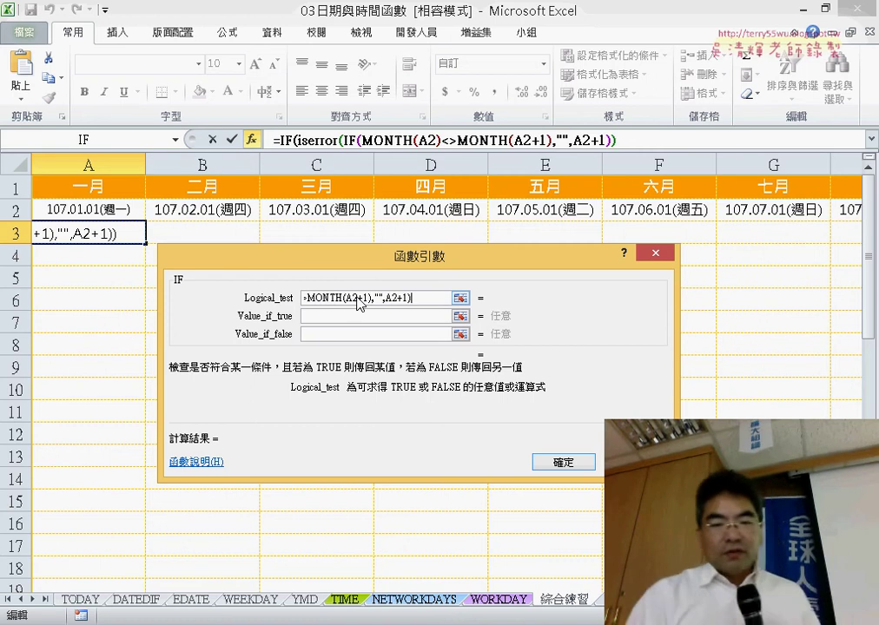
text())
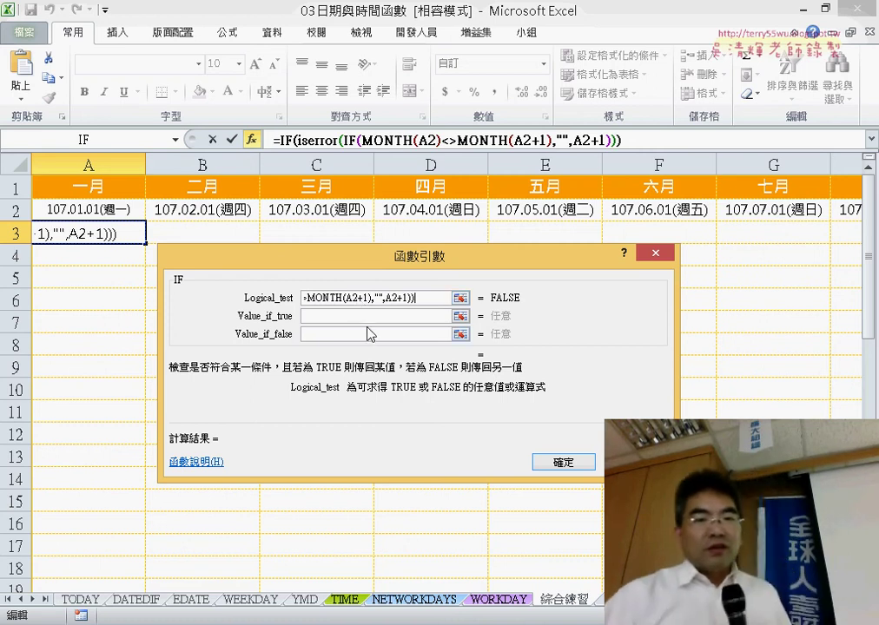
Set Value_if_true to "" and paste the inner month-check IF as Value_if_false
click(374, 316)
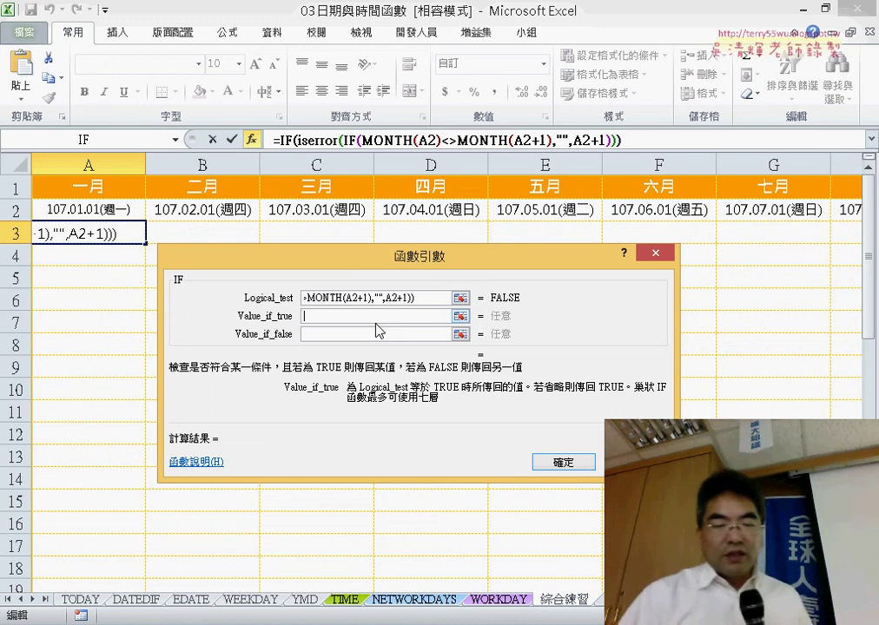
text("")
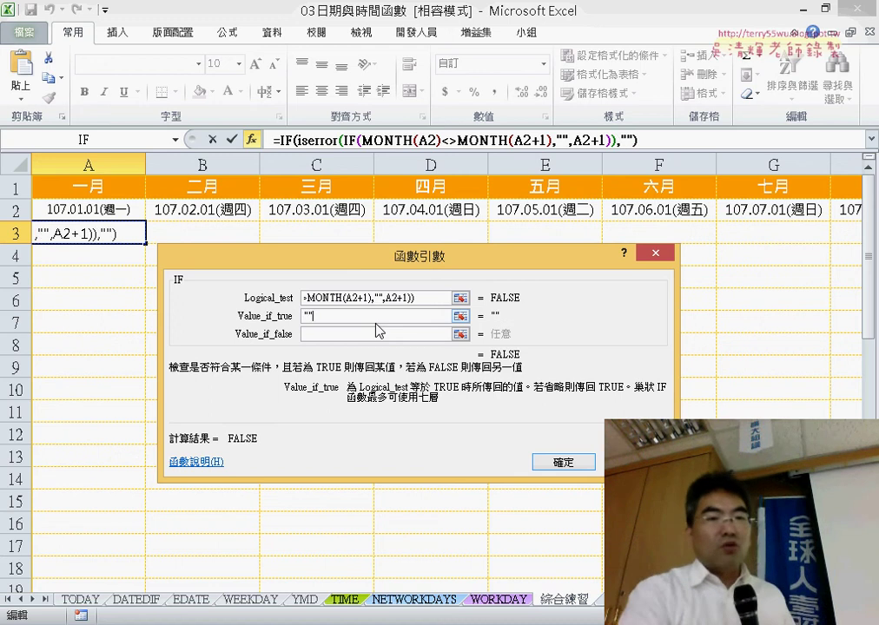
click(377, 333)
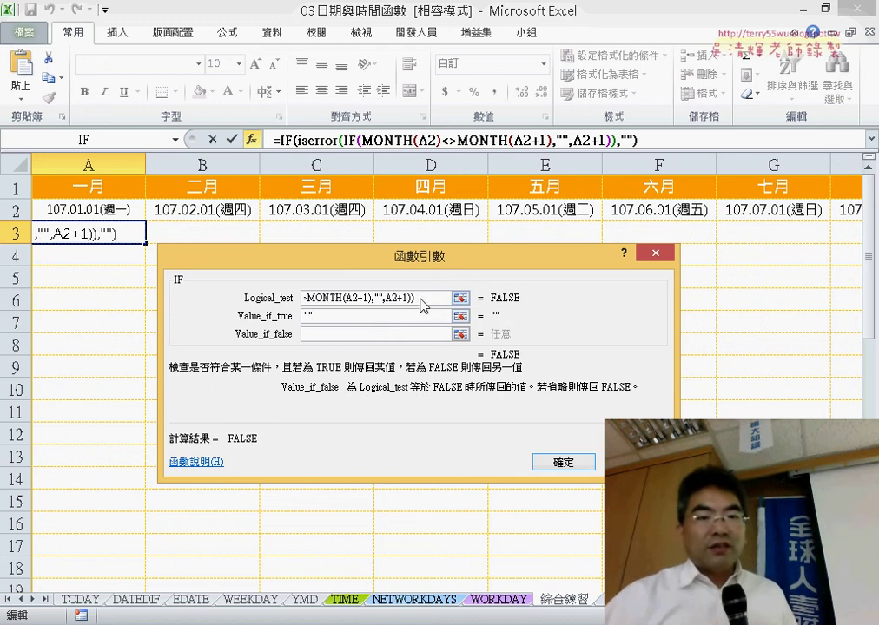
drag(363, 297, 235, 297)
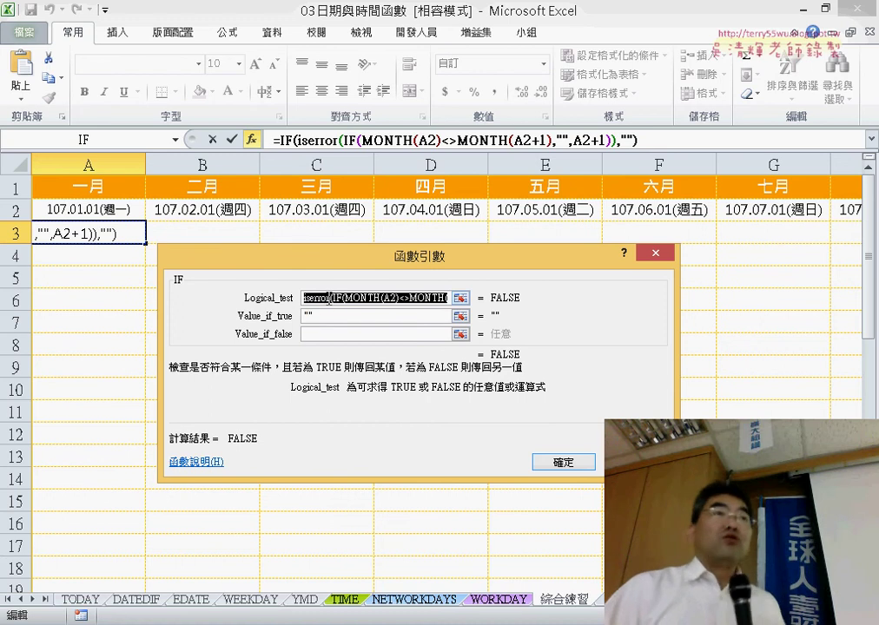
click(373, 336)
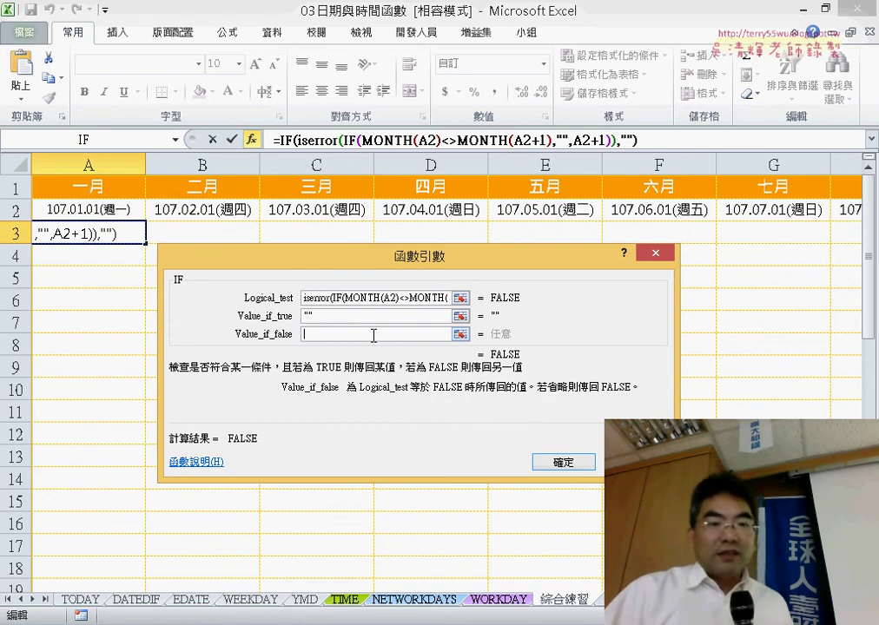
right_click(377, 337)
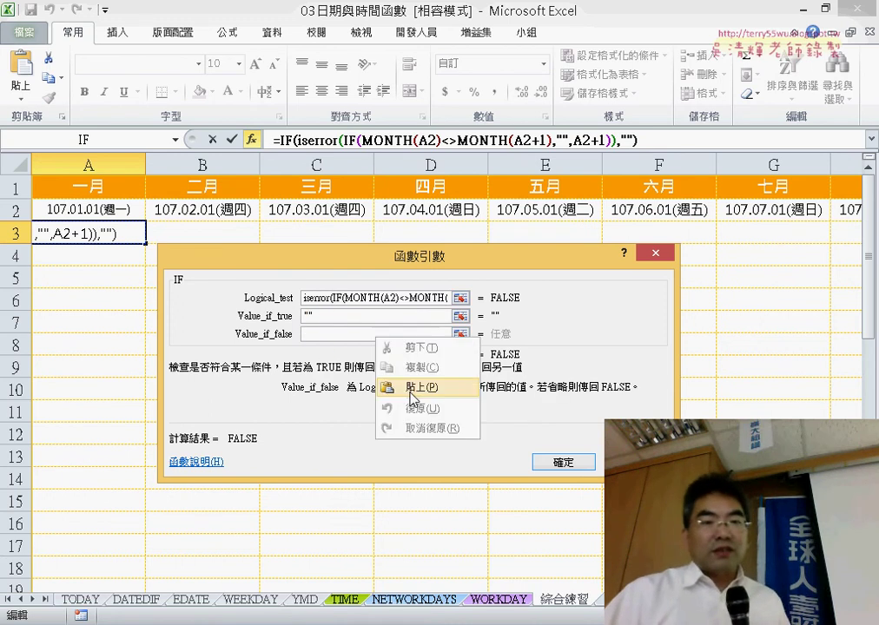
click(412, 388)
click(563, 462)
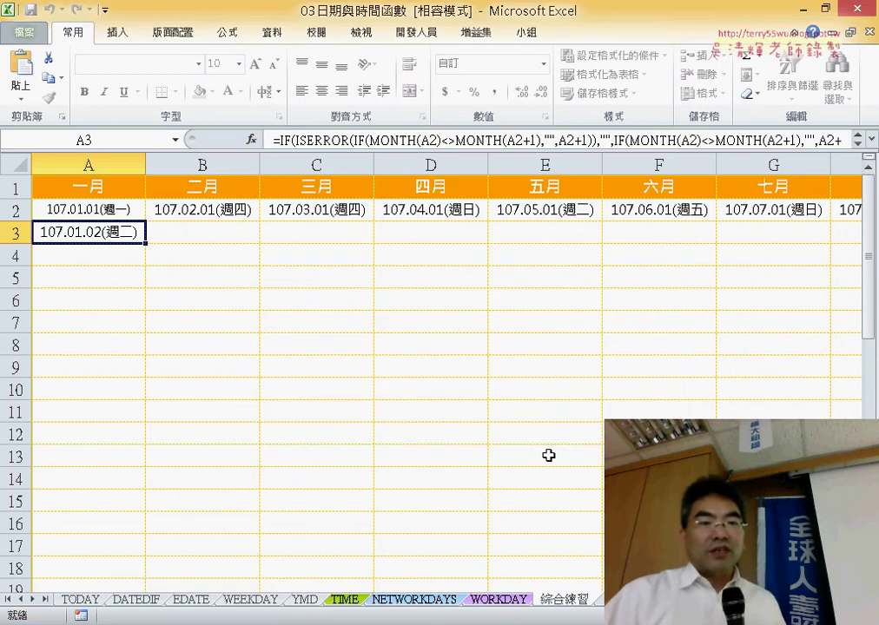
Fill A3's formula down to row 32, then across to column L, and return to A2
mouse_move(147, 246)
mouse_down()
mouse_move(150, 423)
mouse_move(297, 418)
mouse_up()
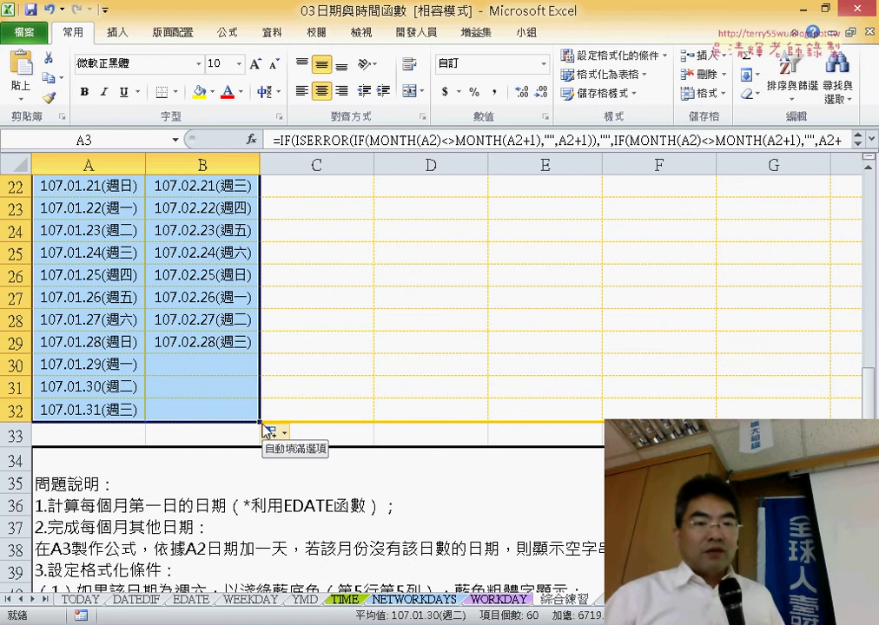
mouse_move(260, 422)
mouse_down()
mouse_move(647, 396)
mouse_move(864, 396)
mouse_up()
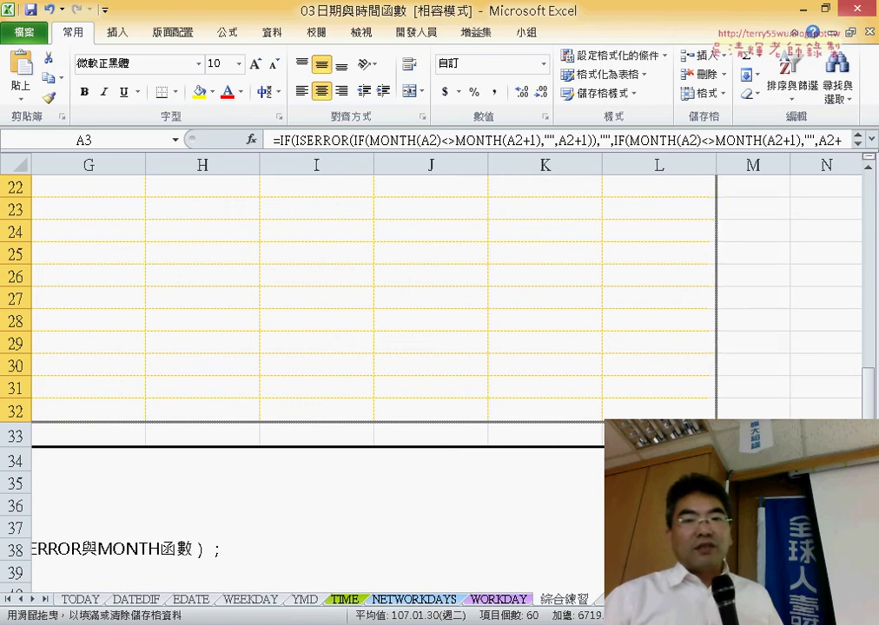
drag(865, 396, 708, 397)
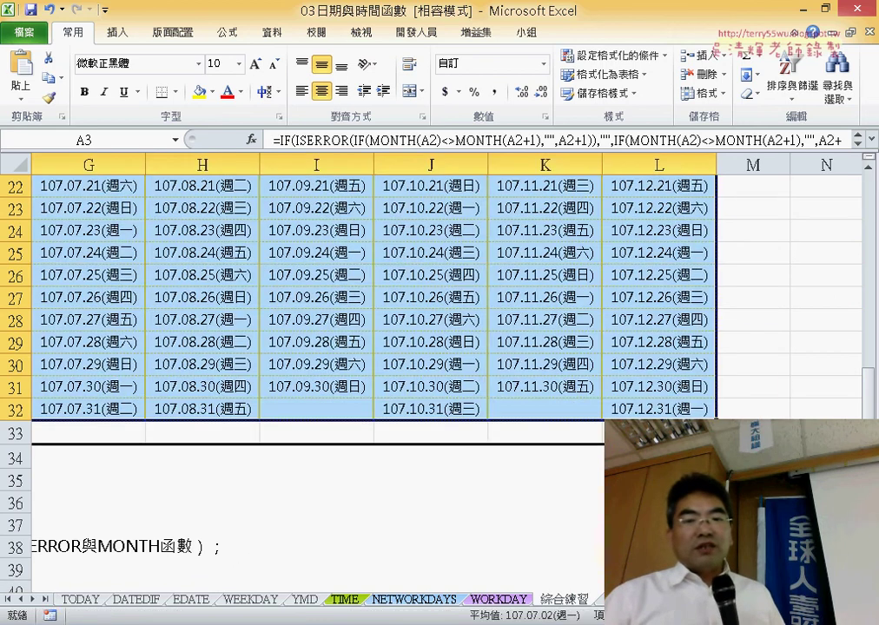
scroll(435, 286, left, 6)
scroll(579, 406, up, 7)
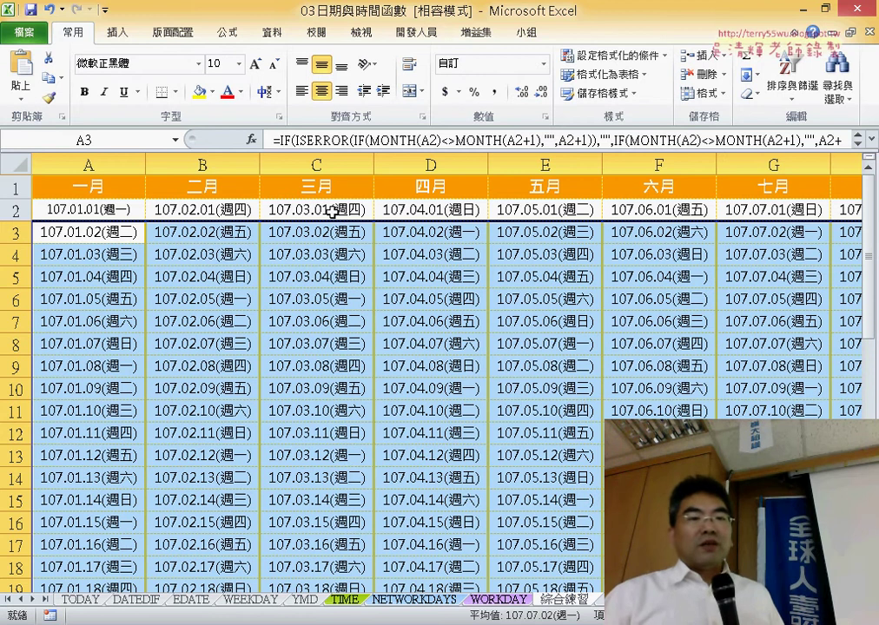
click(114, 208)
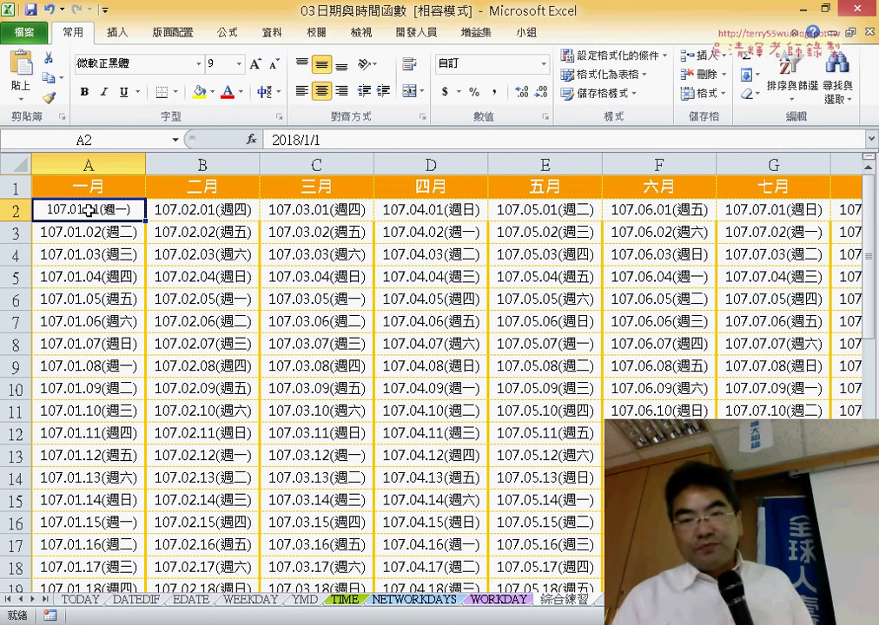
Select A2:L32 with Ctrl+Shift+Right and Ctrl+Shift+Down, then scroll back to the top-left
key(ctrl+shift+Right)
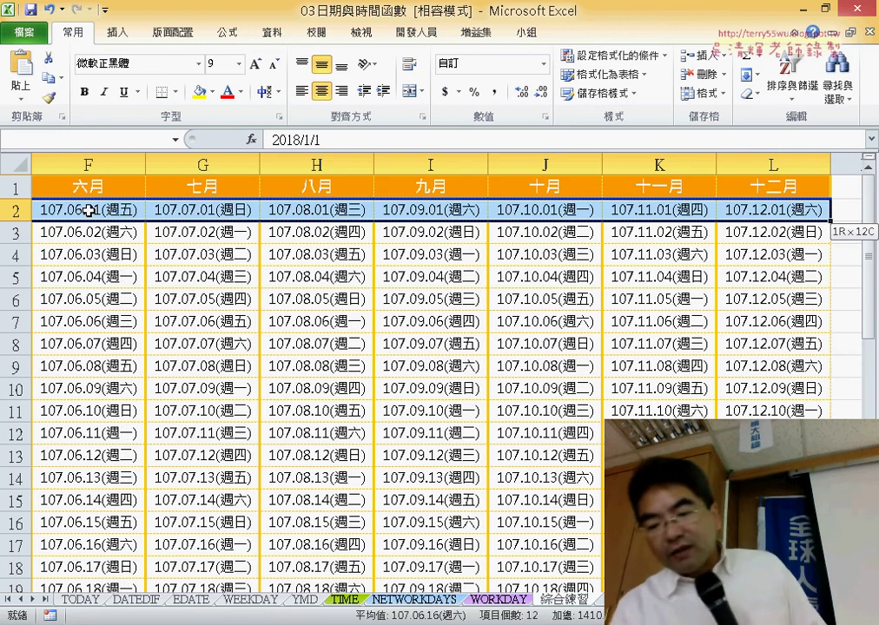
key(ctrl+shift+Down)
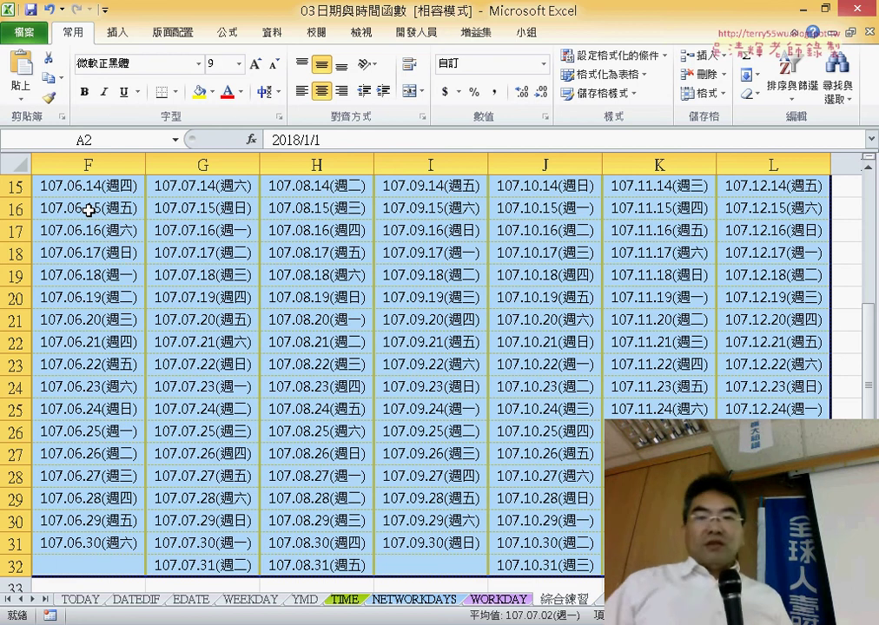
scroll(25, 345, up, 3)
scroll(47, 341, up, 2)
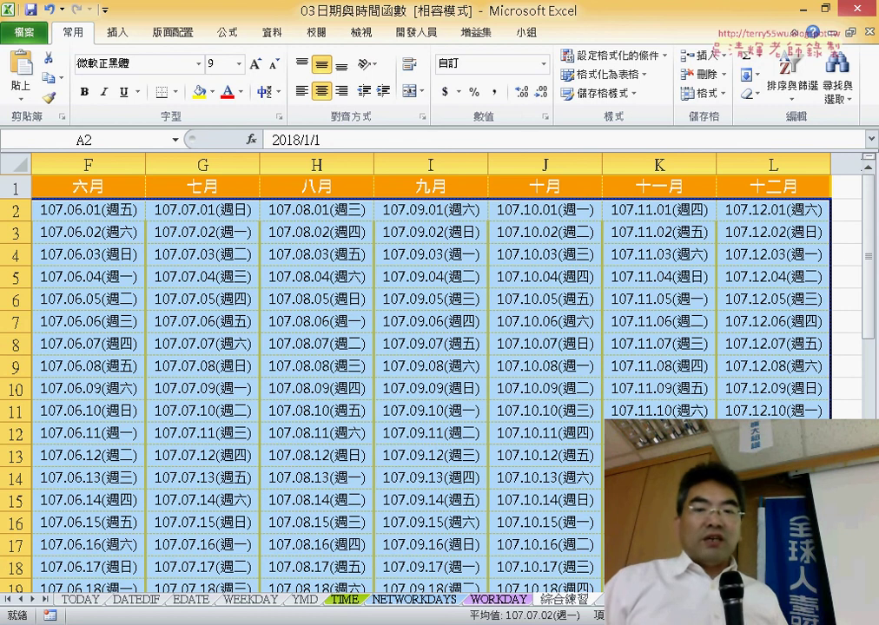
scroll(435, 348, left, 5)
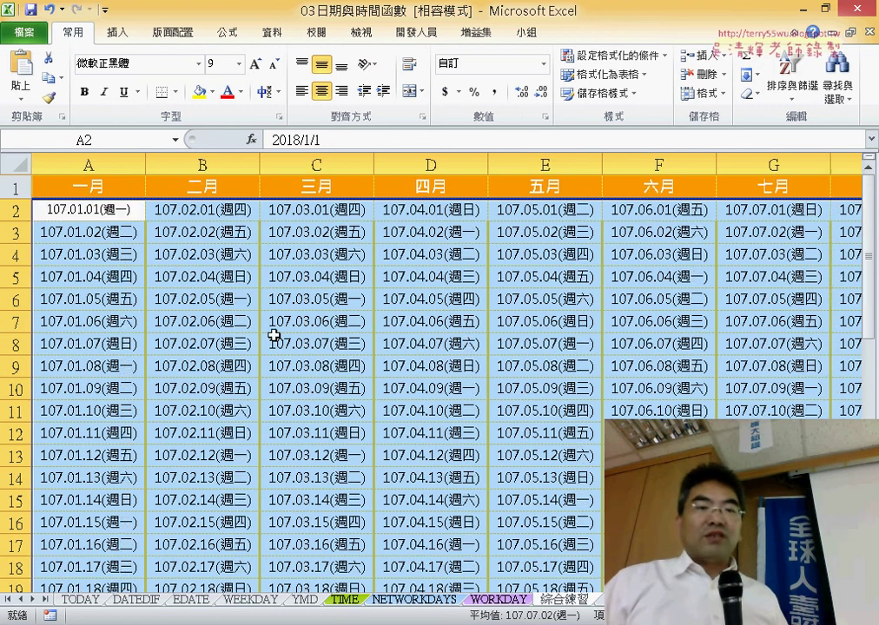
Start a new conditional formatting rule using a formula to determine which cells to format
click(604, 57)
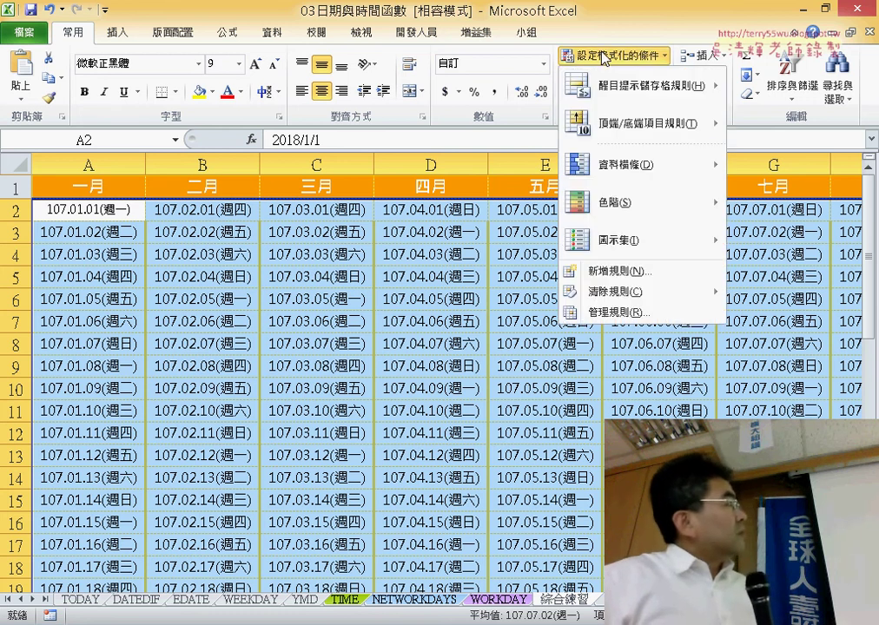
click(594, 278)
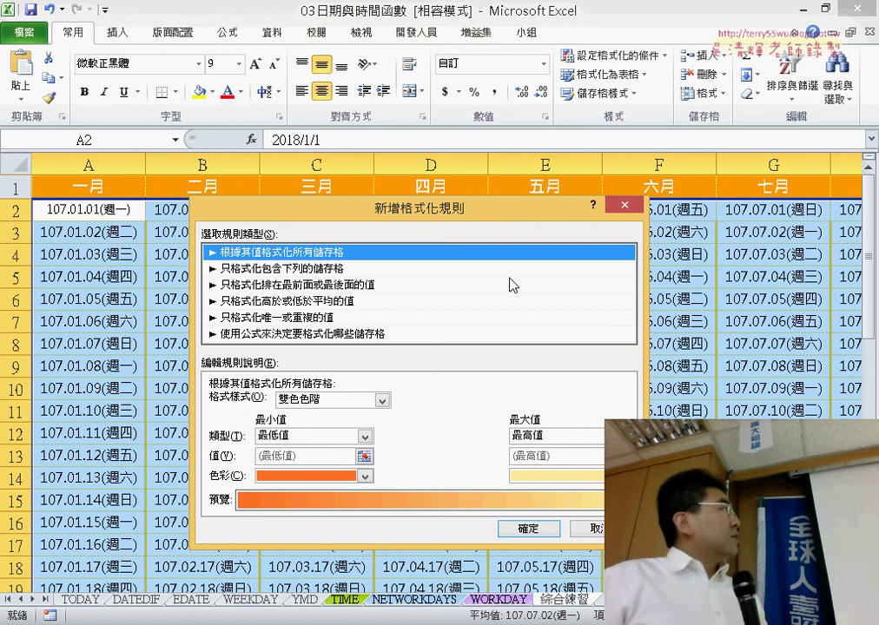
drag(426, 206, 434, 41)
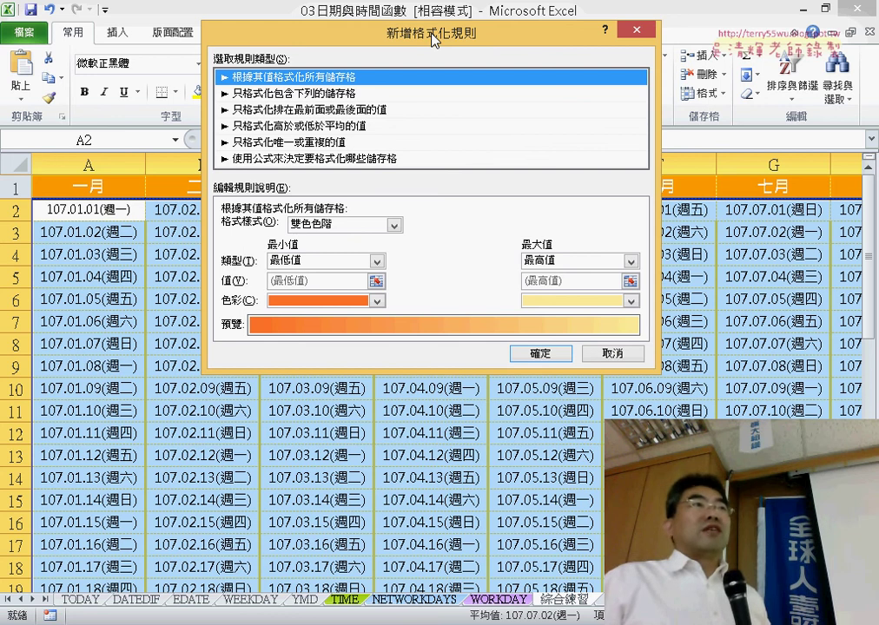
click(270, 160)
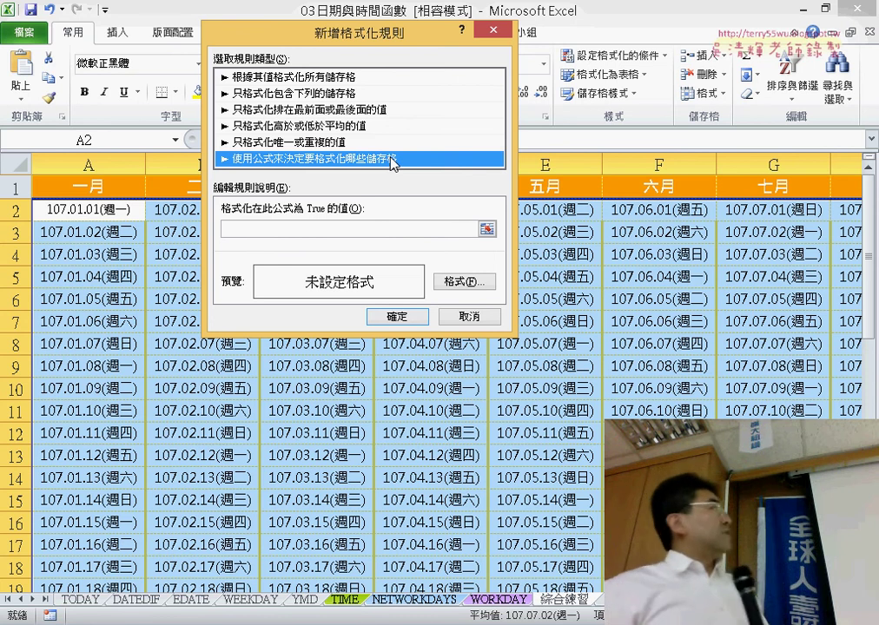
click(303, 230)
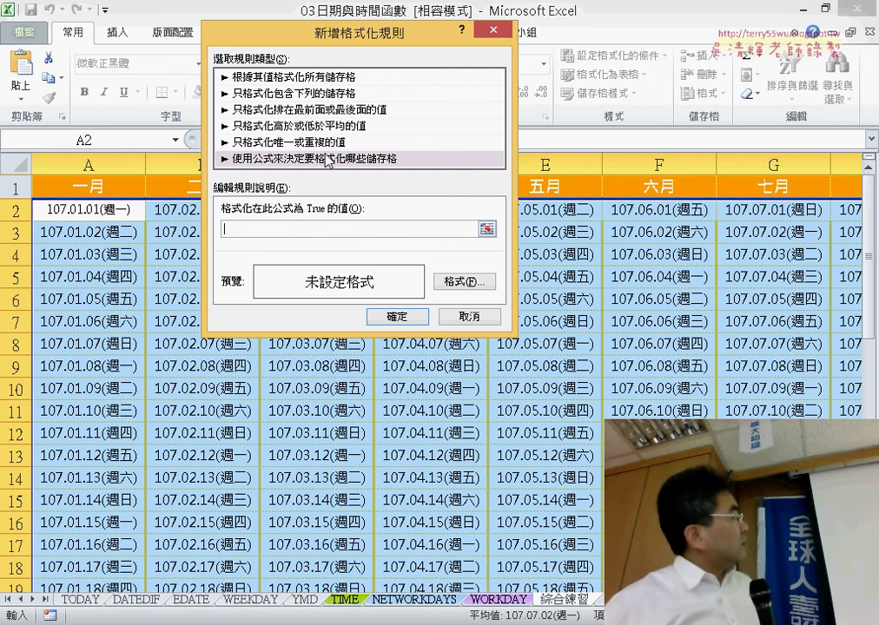
click(327, 159)
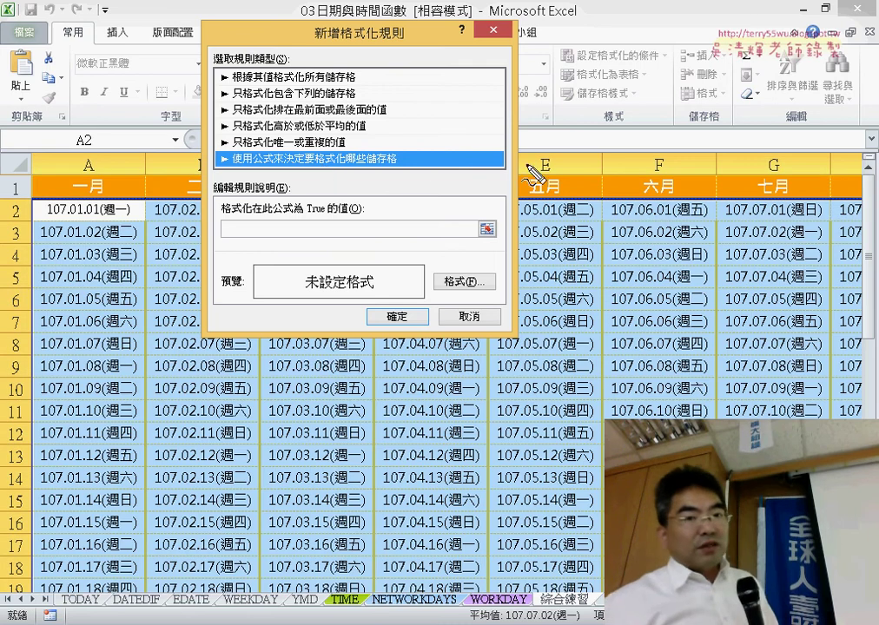
mouse_move(400, 161)
mouse_down()
mouse_move(222, 167)
mouse_move(311, 137)
mouse_up()
mouse_move(237, 214)
mouse_down()
mouse_move(233, 245)
mouse_move(284, 252)
mouse_up()
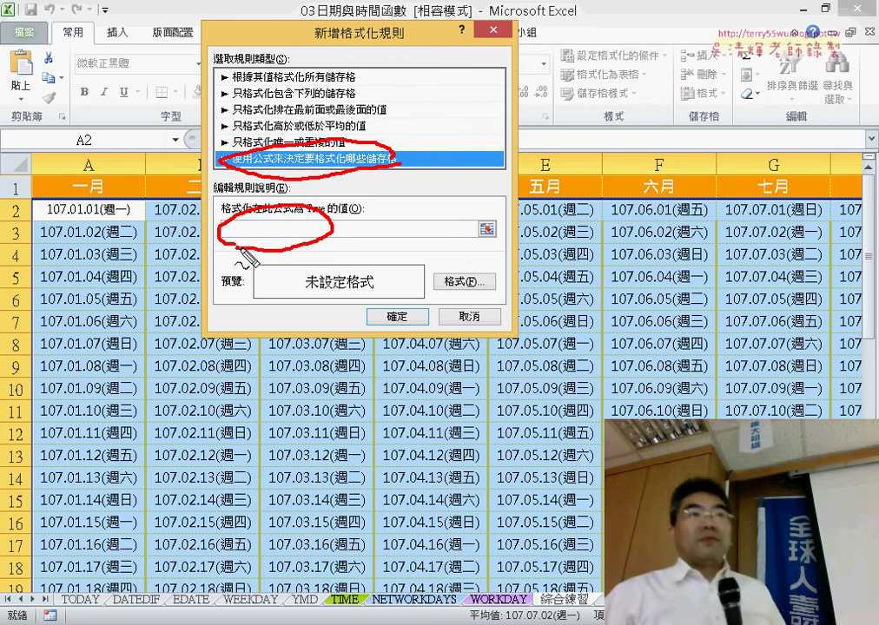
key(Escape)
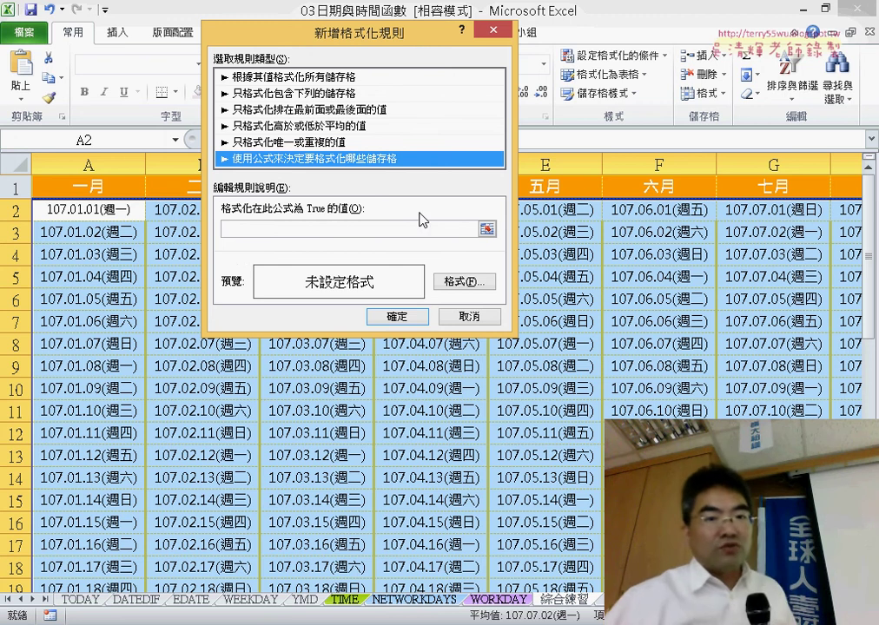
Enter the rule formula =weekday(A2)=1 to mark Sundays
click(328, 230)
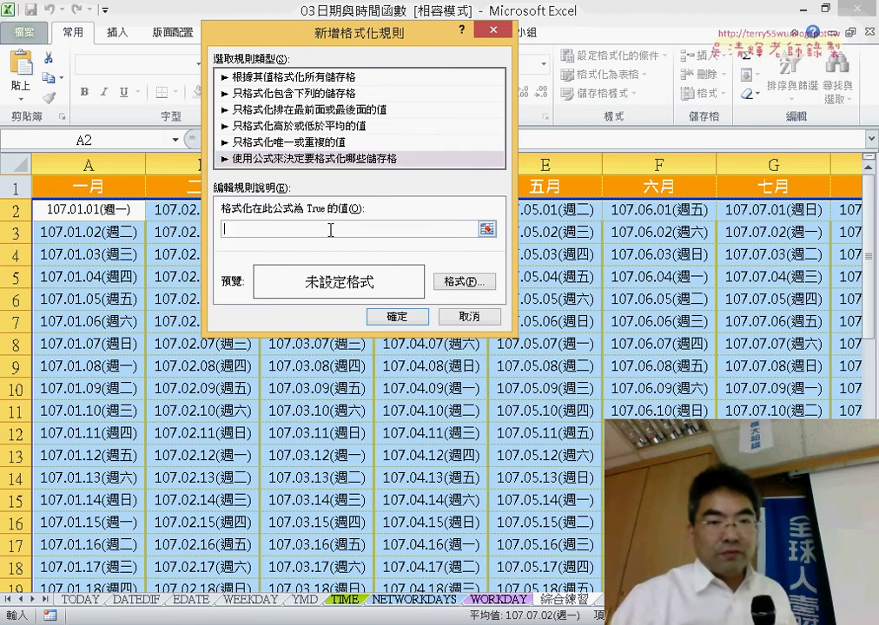
text(=wee)
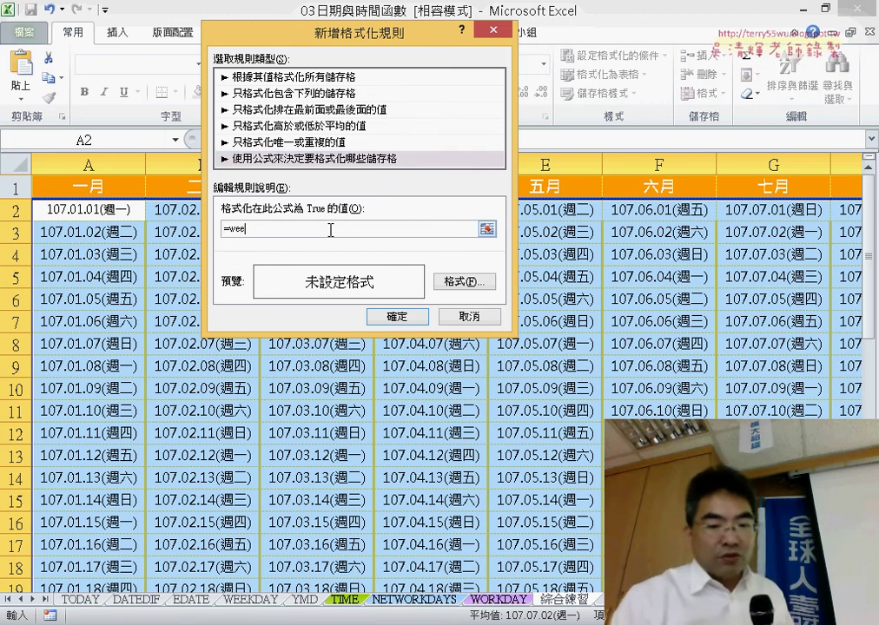
text(kda)
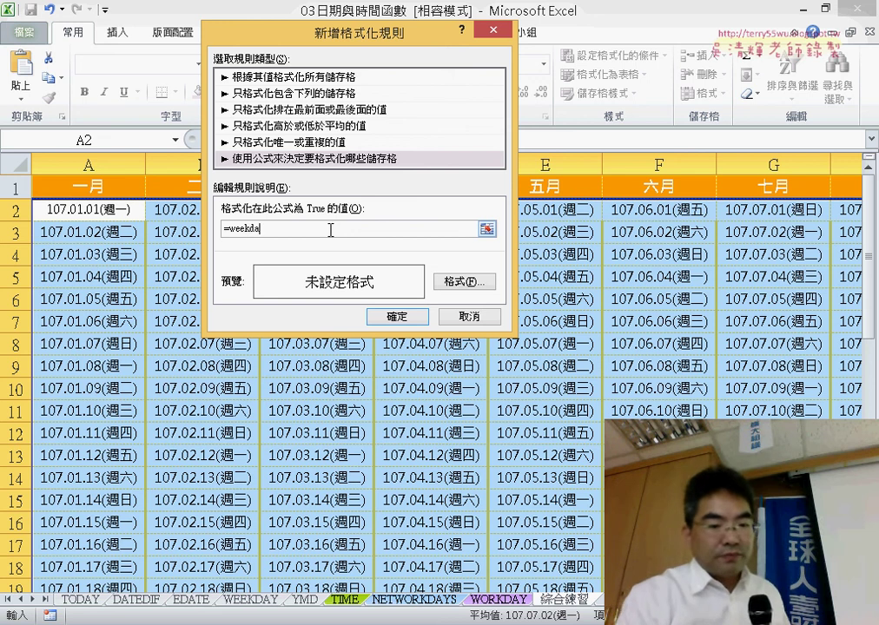
text(y()
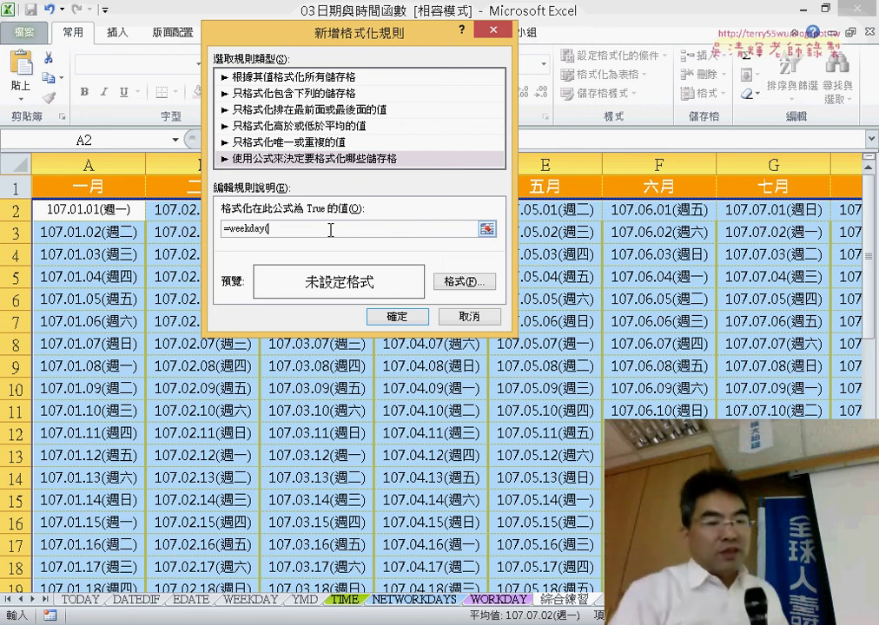
text(A2)=)
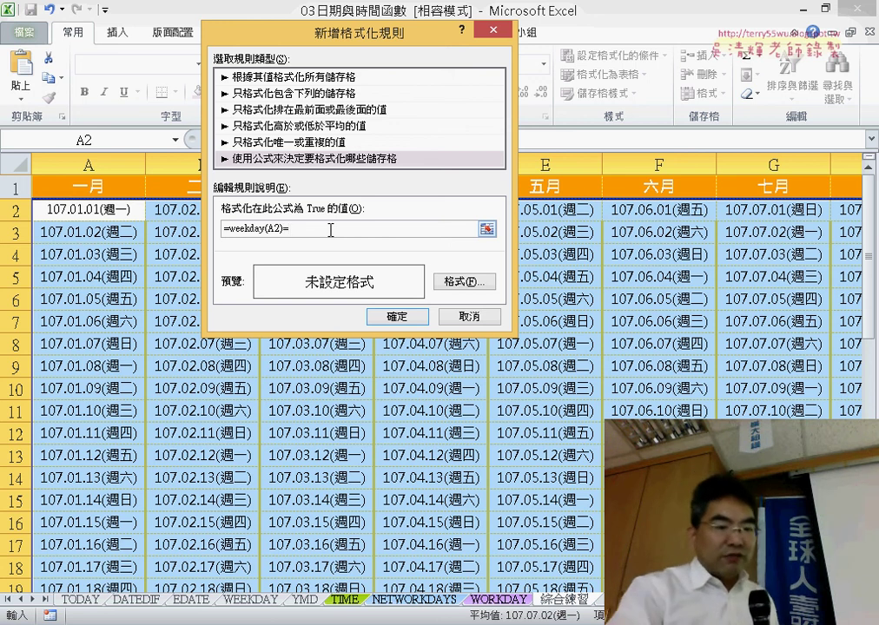
text(1)
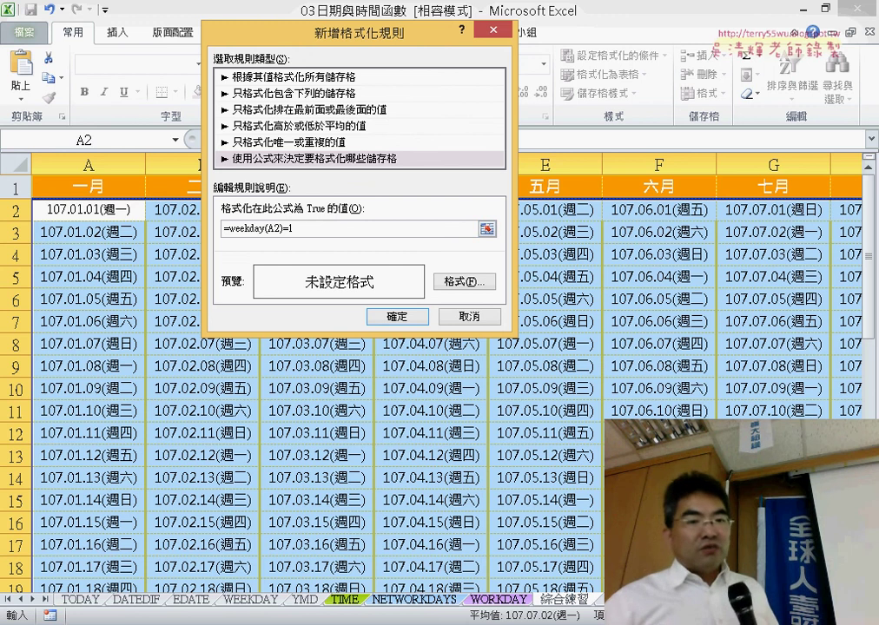
View PowerPoint slide 30 on weekend highlighting, then return to Excel's rule
key(alt+Tab)
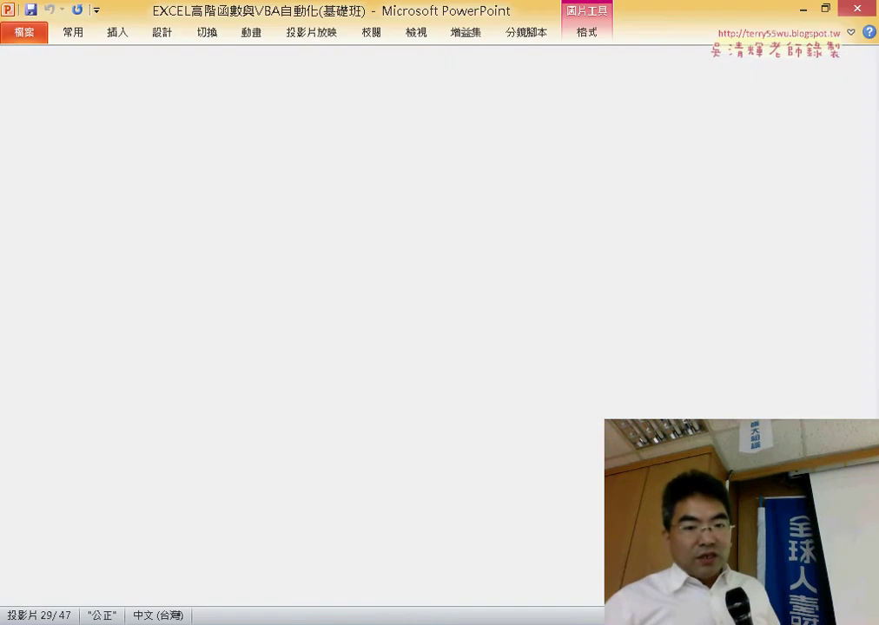
scroll(550, 549, down, 1)
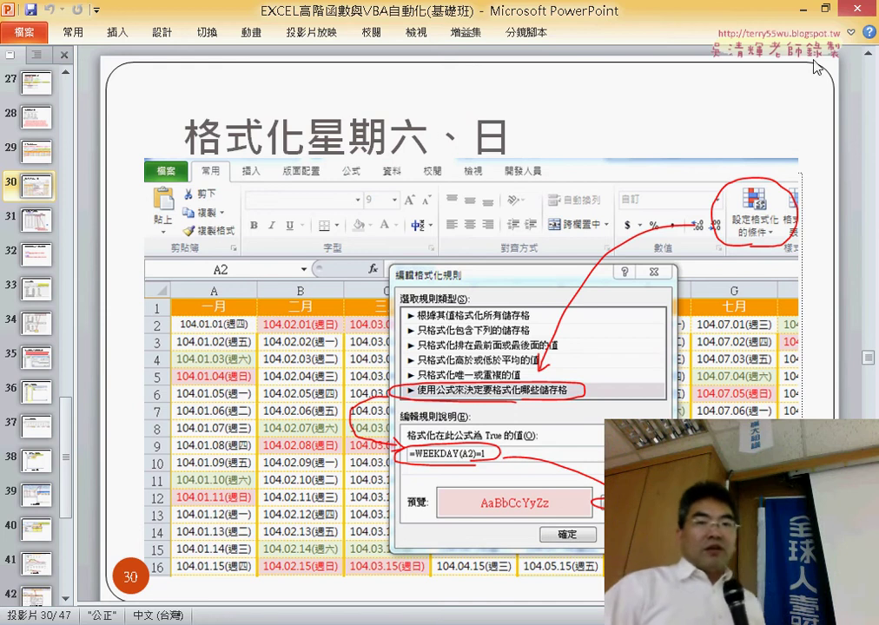
click(809, 13)
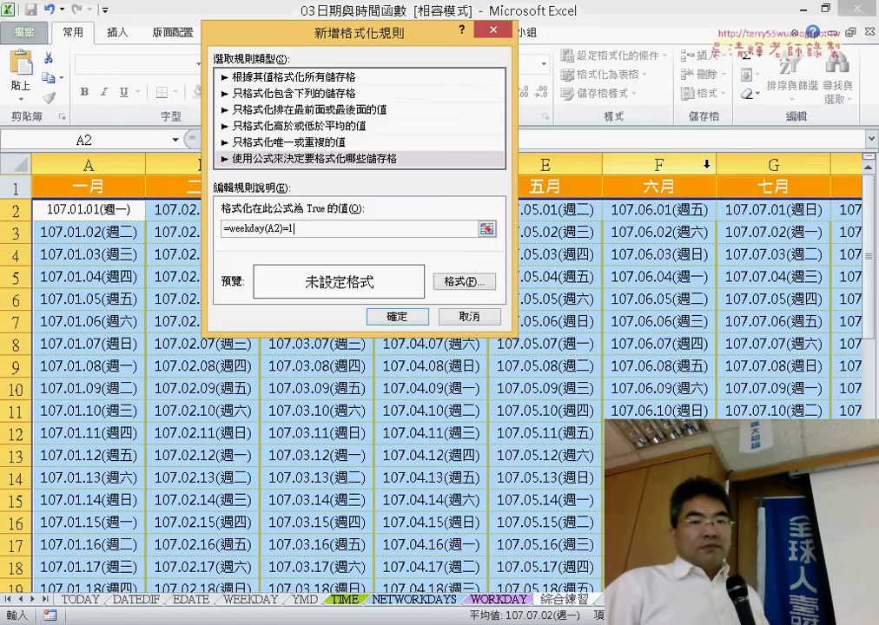
Set the Sunday rule's format to red font colour with a yellow cell fill
click(464, 282)
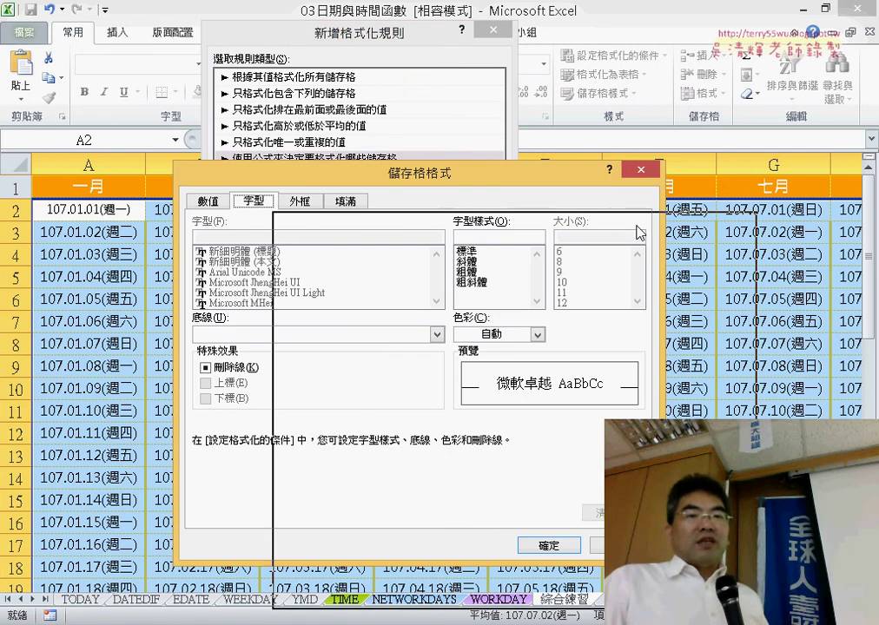
drag(529, 189, 654, 245)
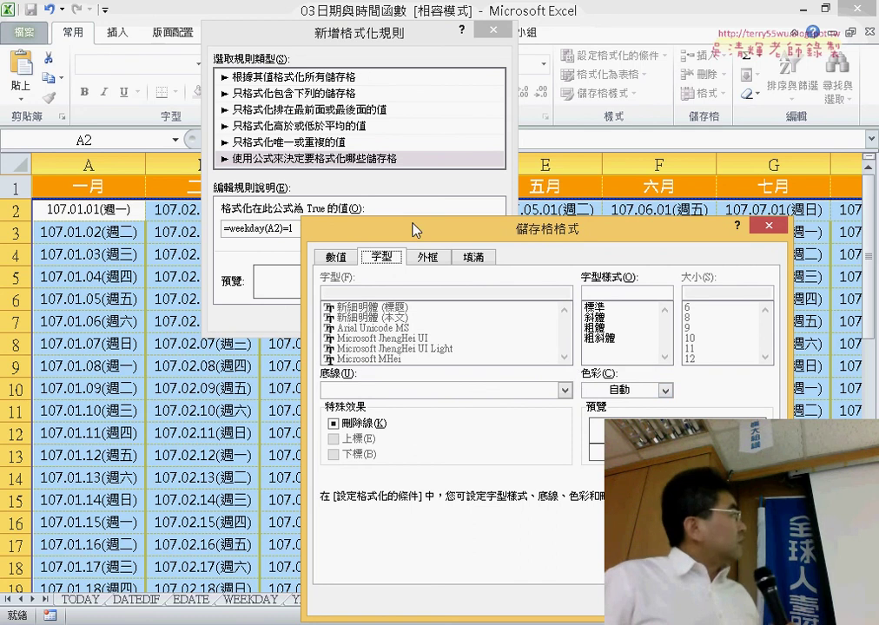
drag(391, 228, 206, 111)
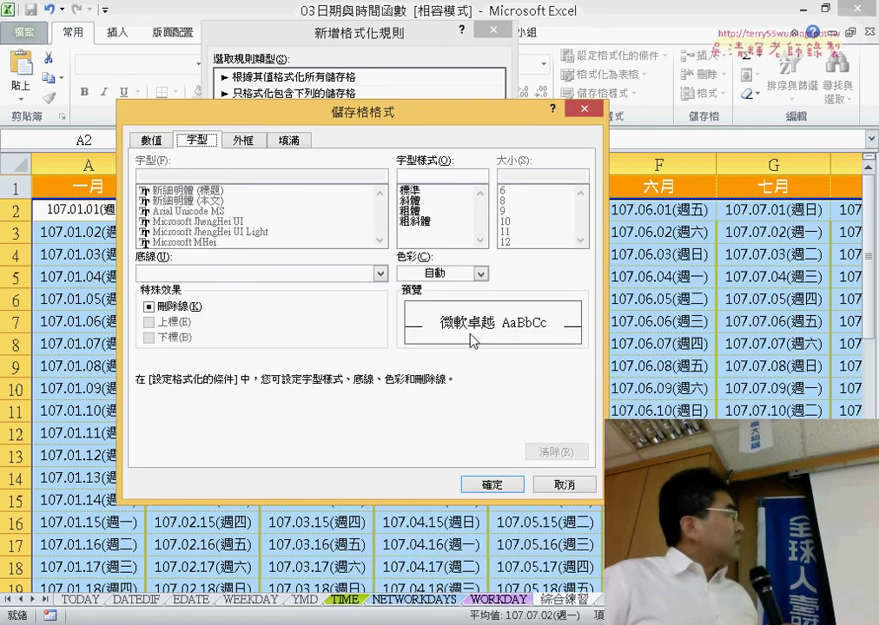
click(478, 272)
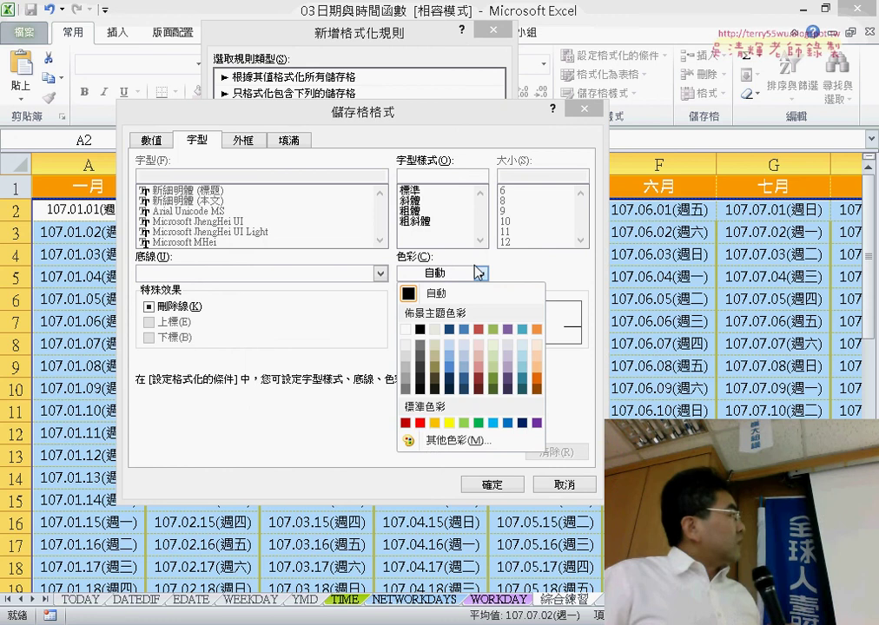
click(420, 423)
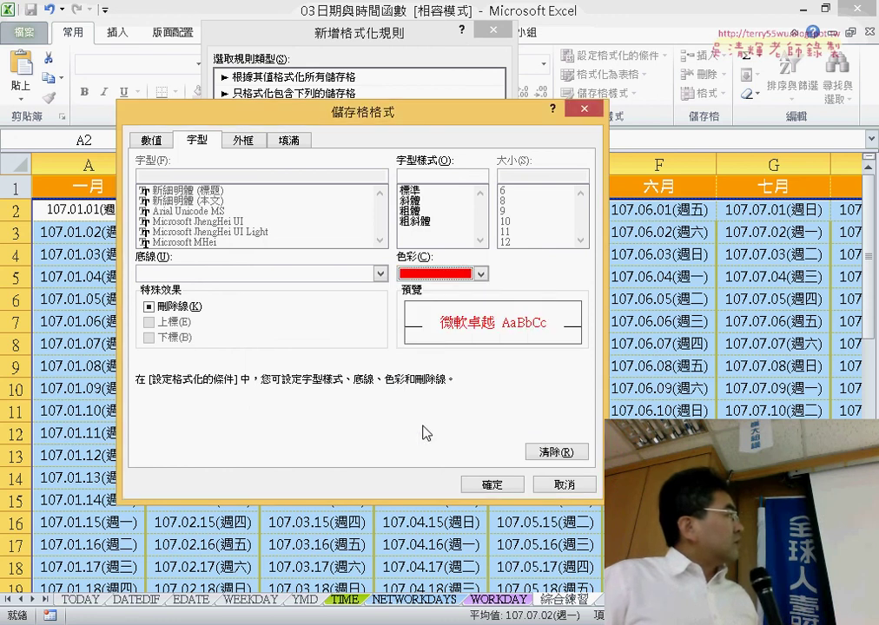
click(291, 140)
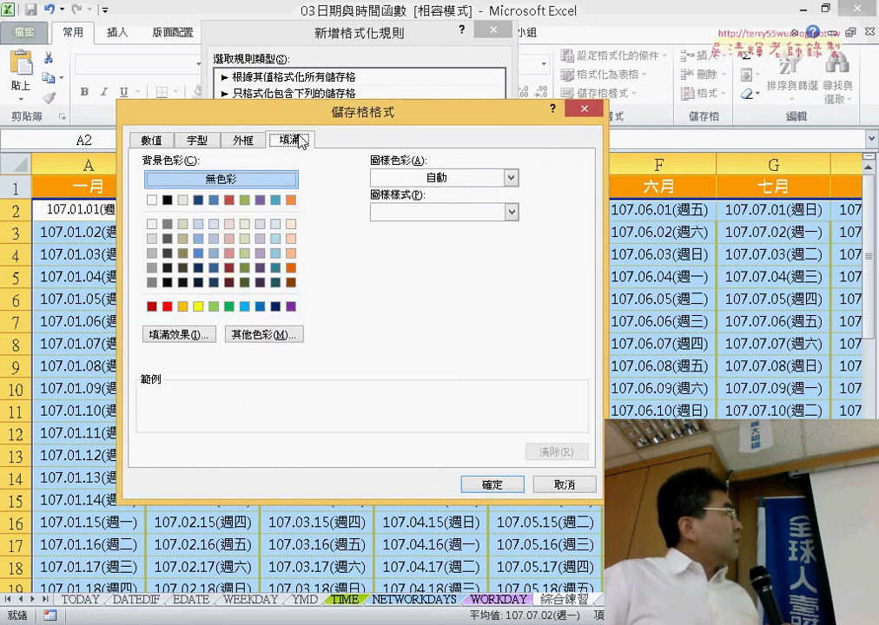
click(198, 308)
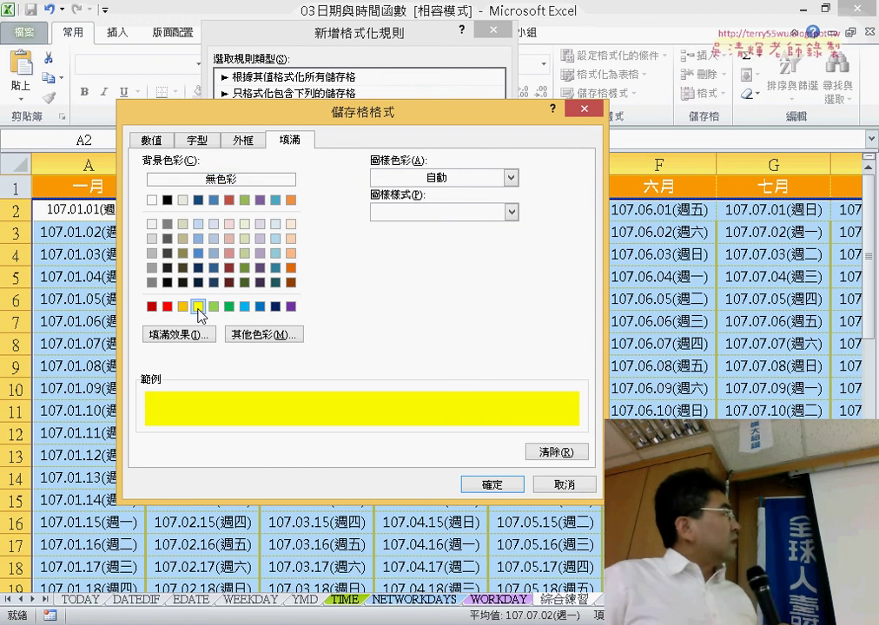
click(204, 140)
click(291, 139)
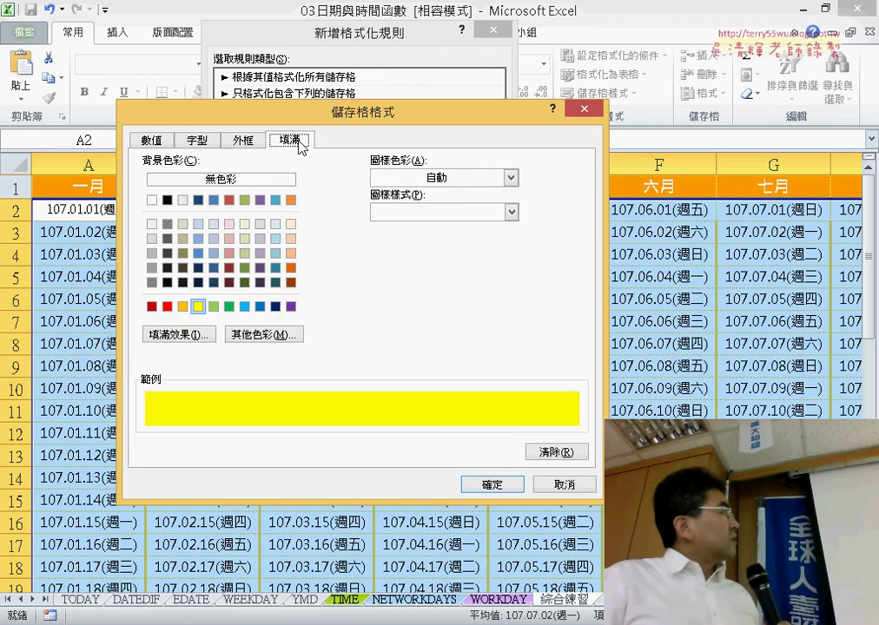
click(491, 484)
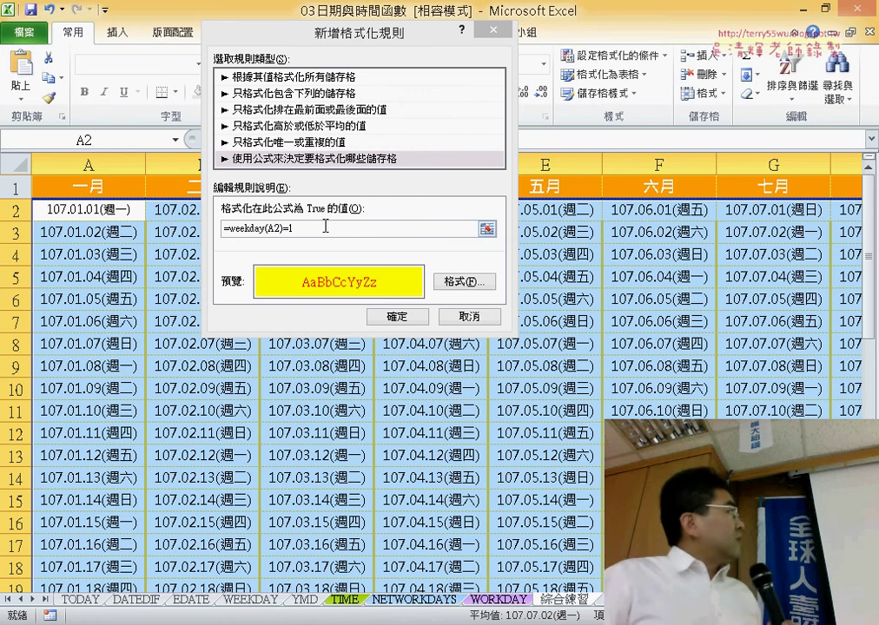
Copy the =weekday(A2)=1 formula for reuse and apply the Sunday rule
click(325, 227)
right_click(266, 234)
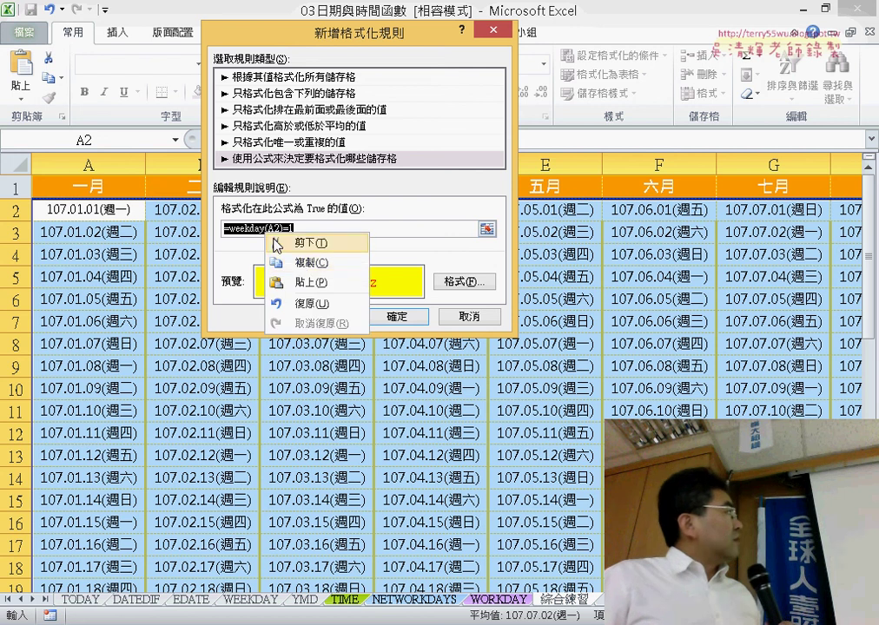
click(299, 263)
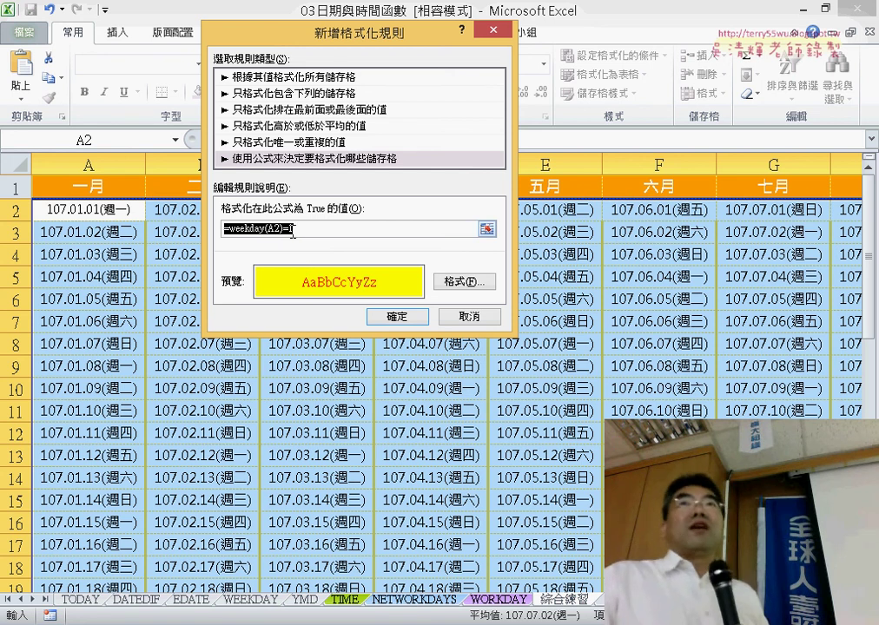
click(404, 323)
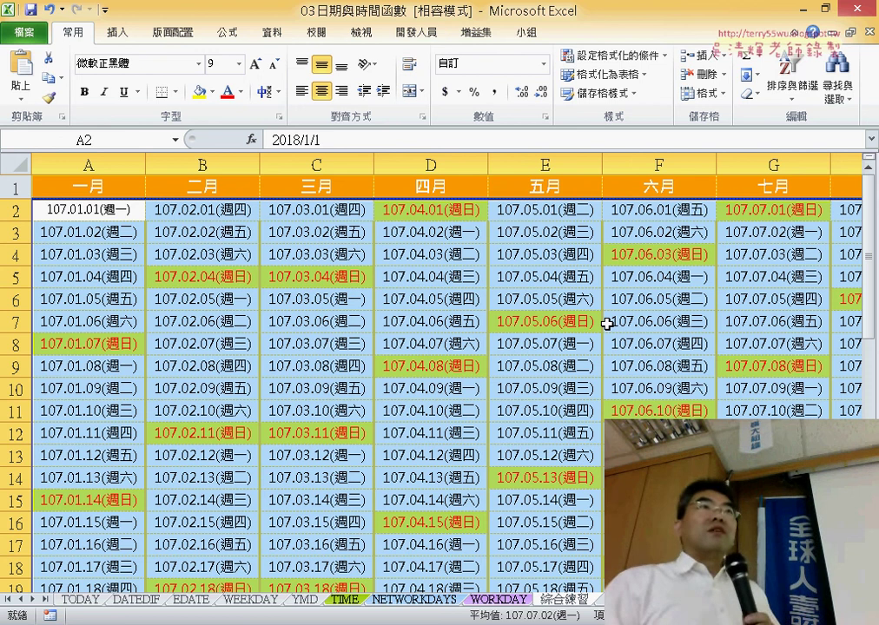
Start a new formula-based conditional formatting rule and enter its weekday formula
click(609, 55)
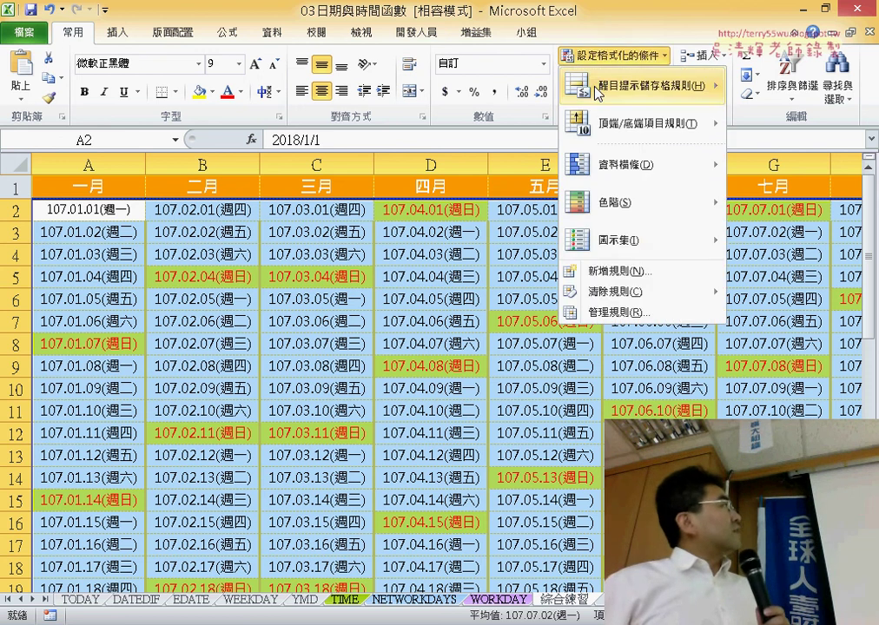
click(605, 272)
click(221, 140)
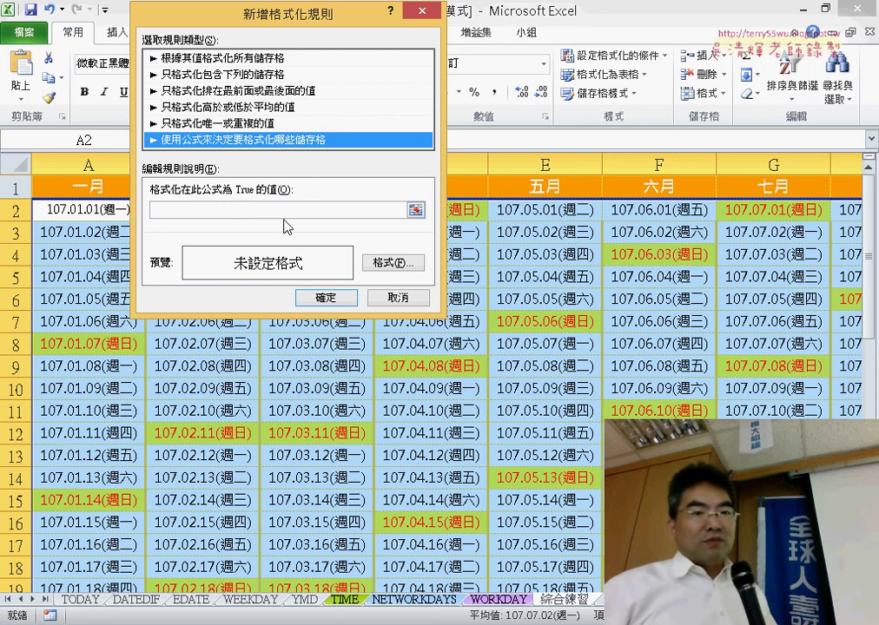
click(285, 209)
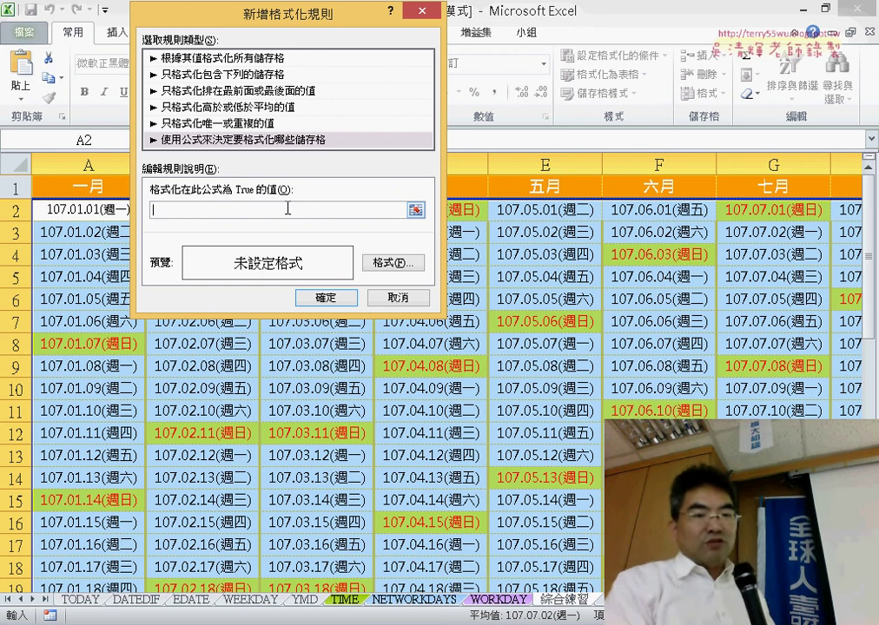
text(=weekday(A2)=1)
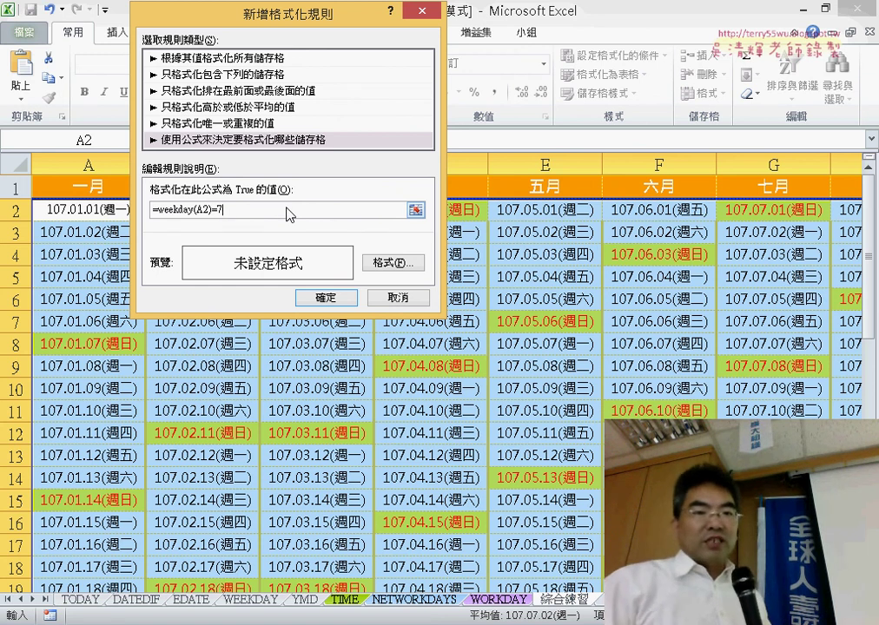
Format the rule with dark green text on a light green fill and save it
click(392, 262)
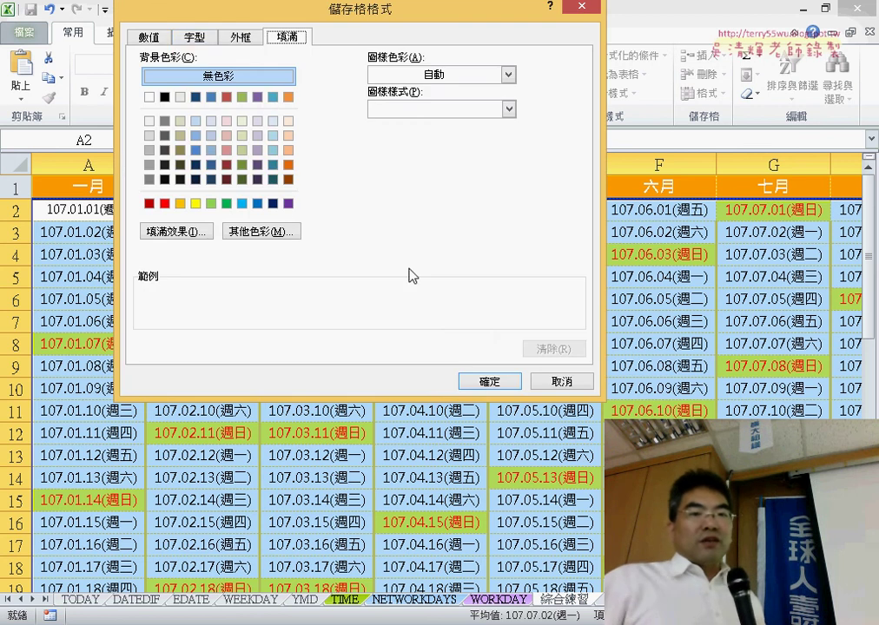
click(196, 37)
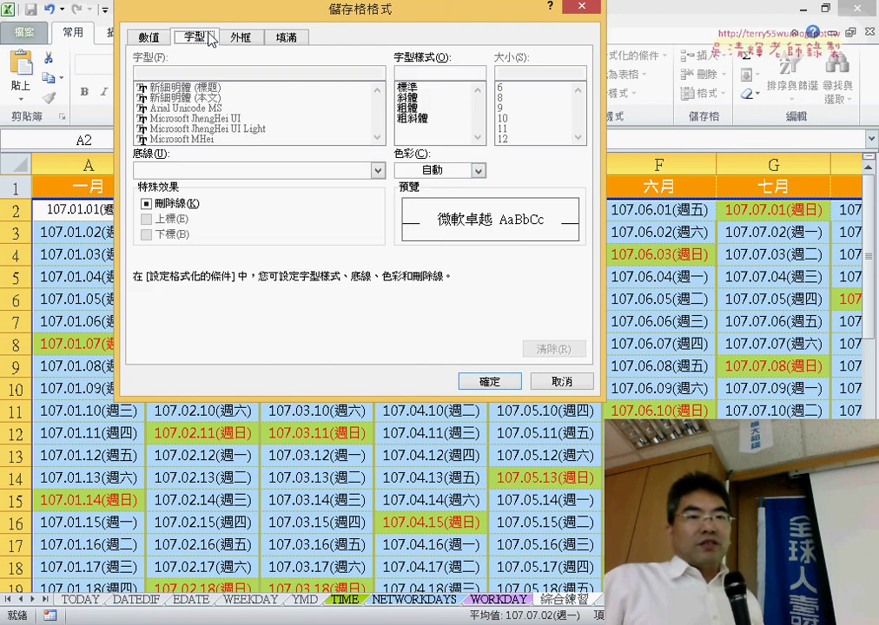
click(436, 172)
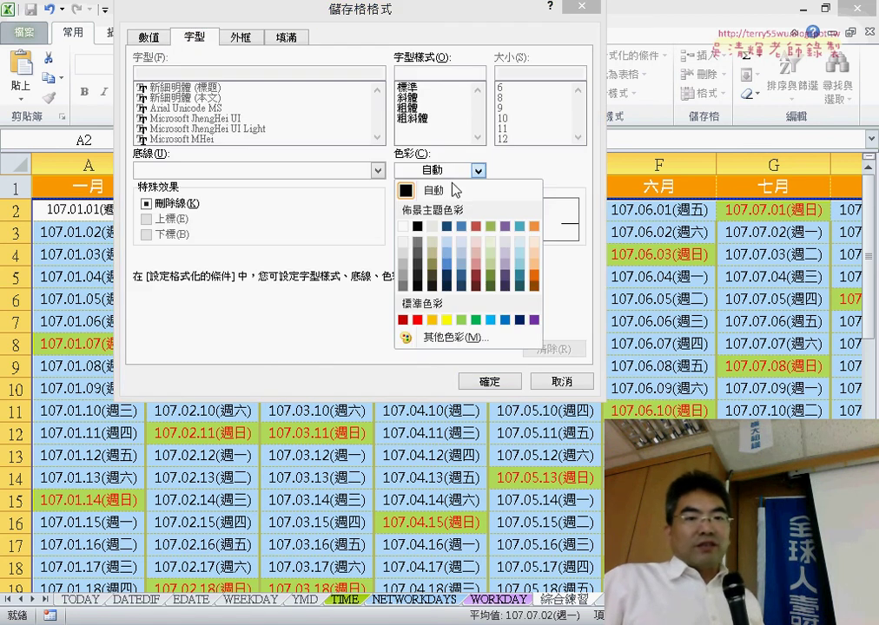
click(491, 287)
click(288, 38)
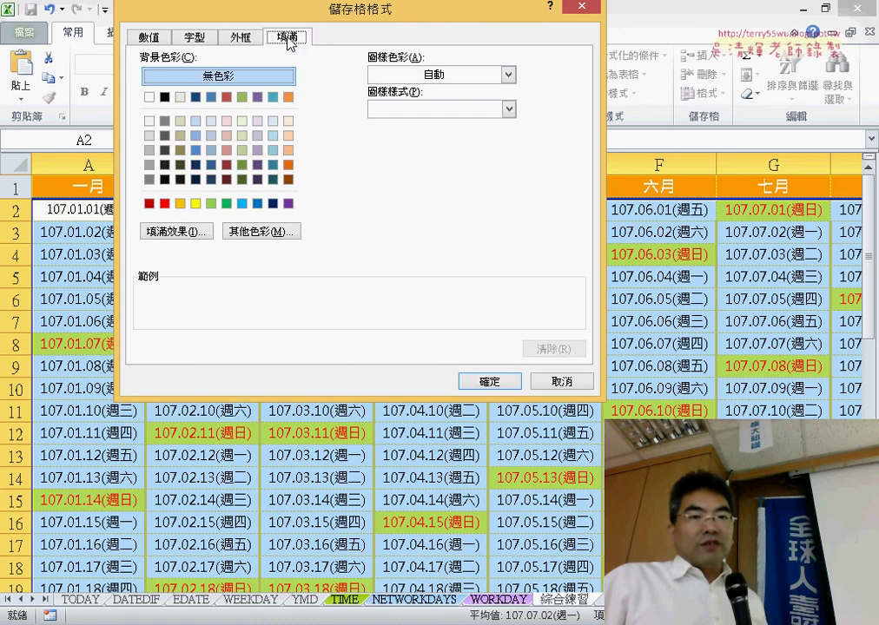
click(243, 122)
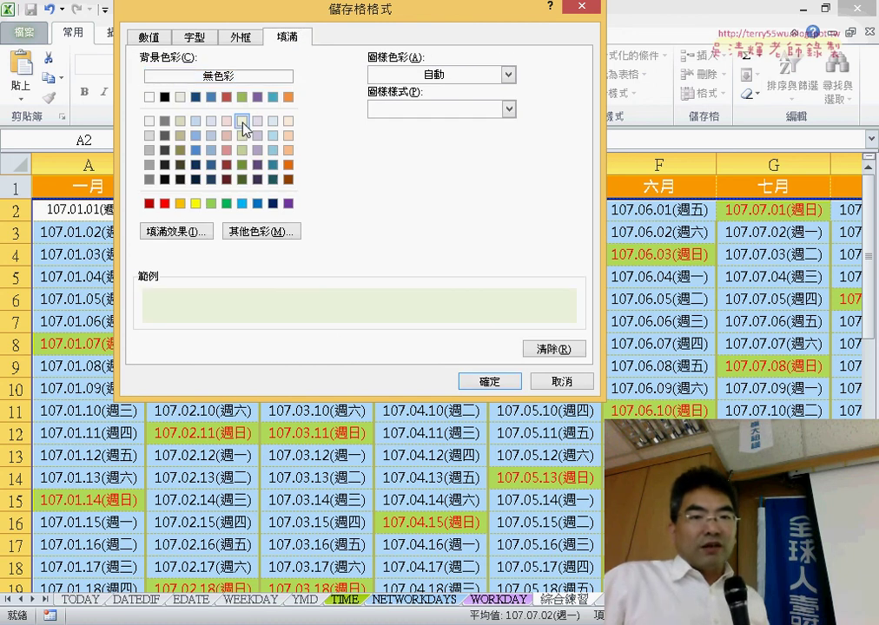
click(486, 382)
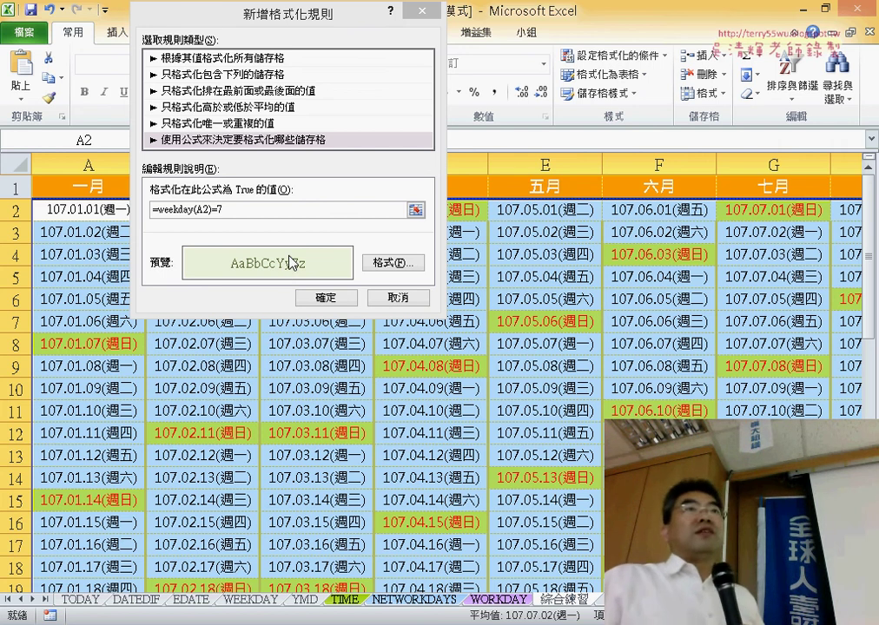
click(324, 297)
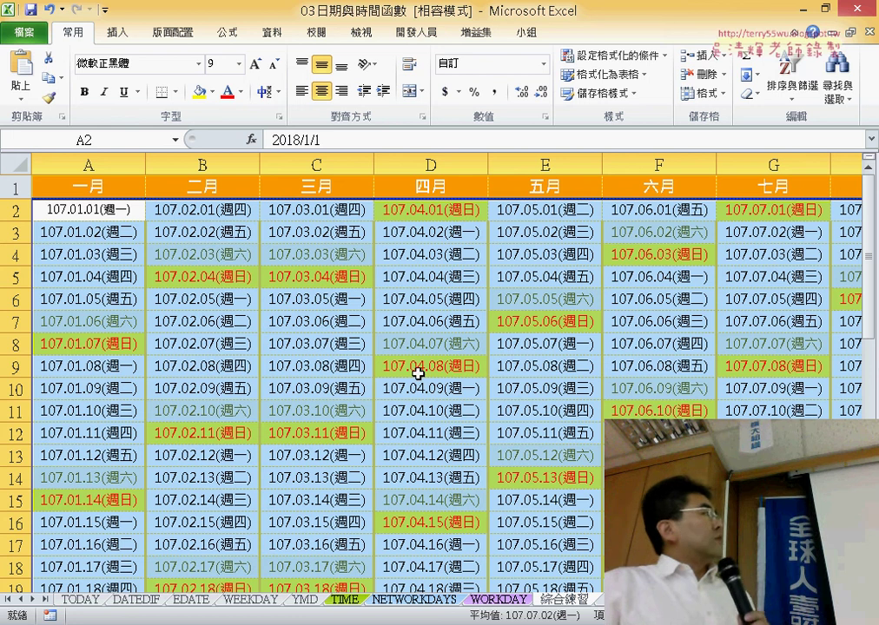
click(405, 302)
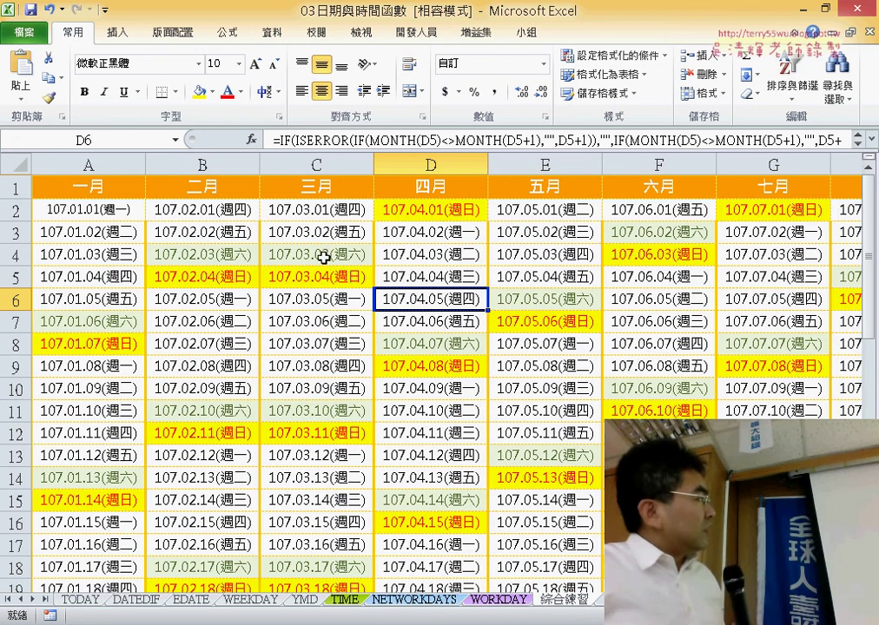
drag(324, 253, 321, 274)
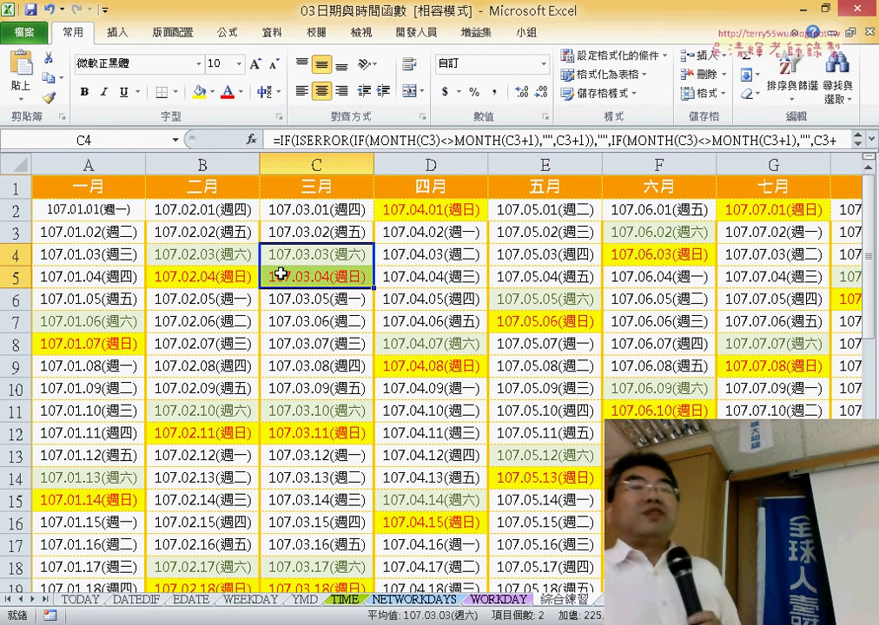
click(447, 255)
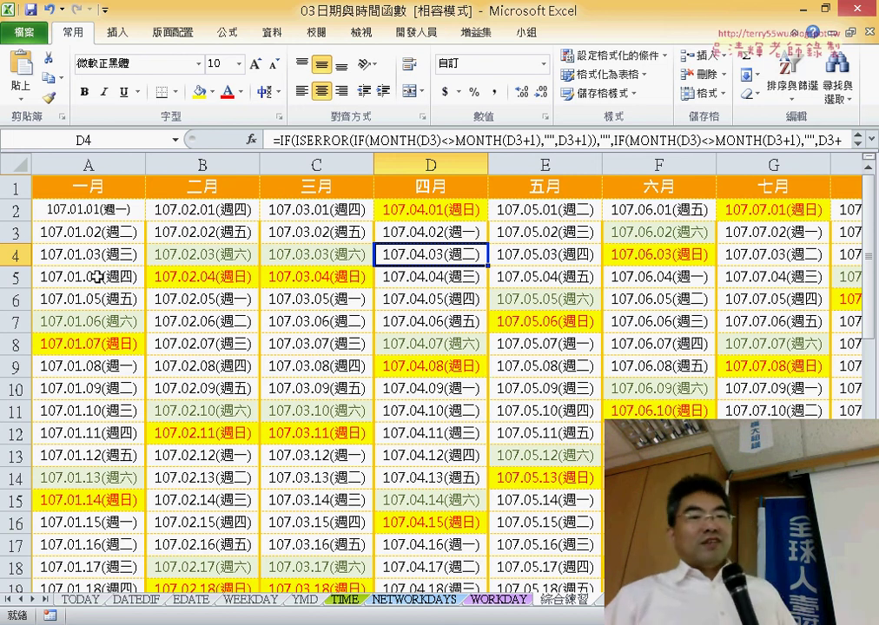
click(16, 231)
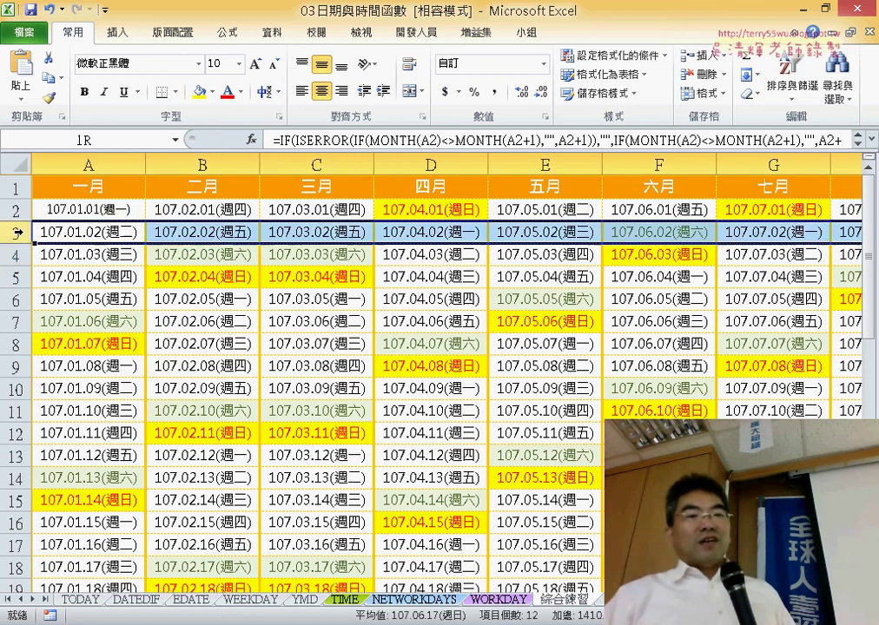
right_click(78, 228)
click(128, 346)
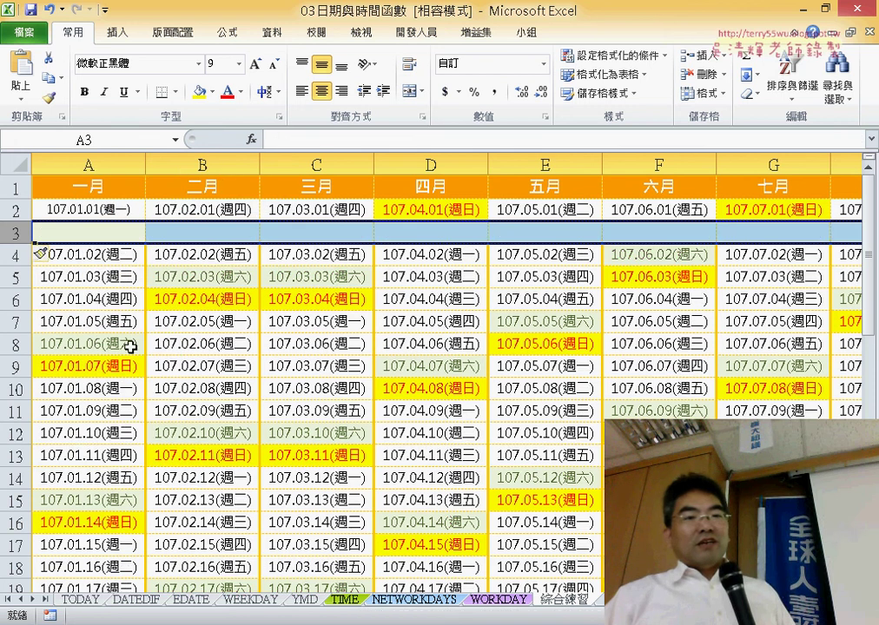
click(16, 276)
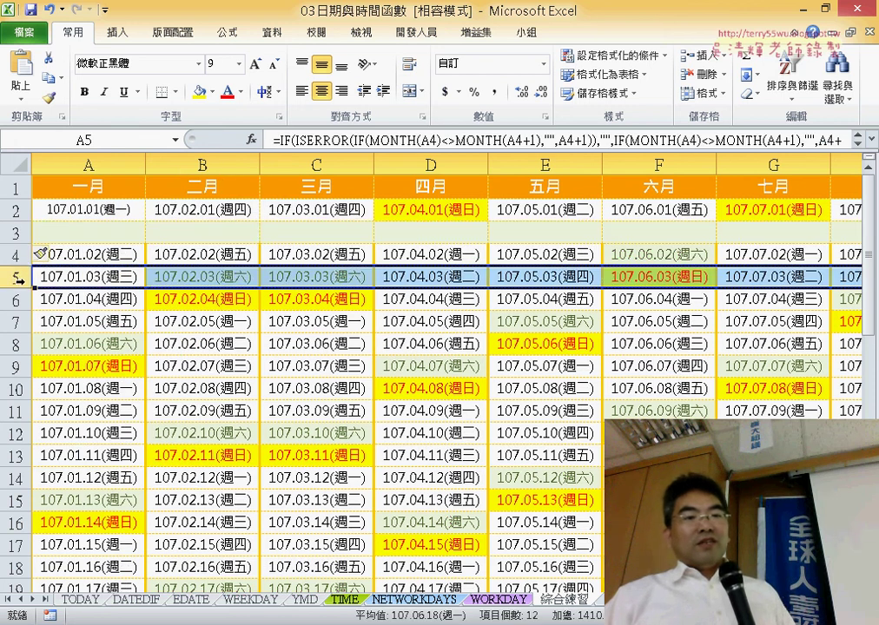
right_click(44, 276)
click(106, 402)
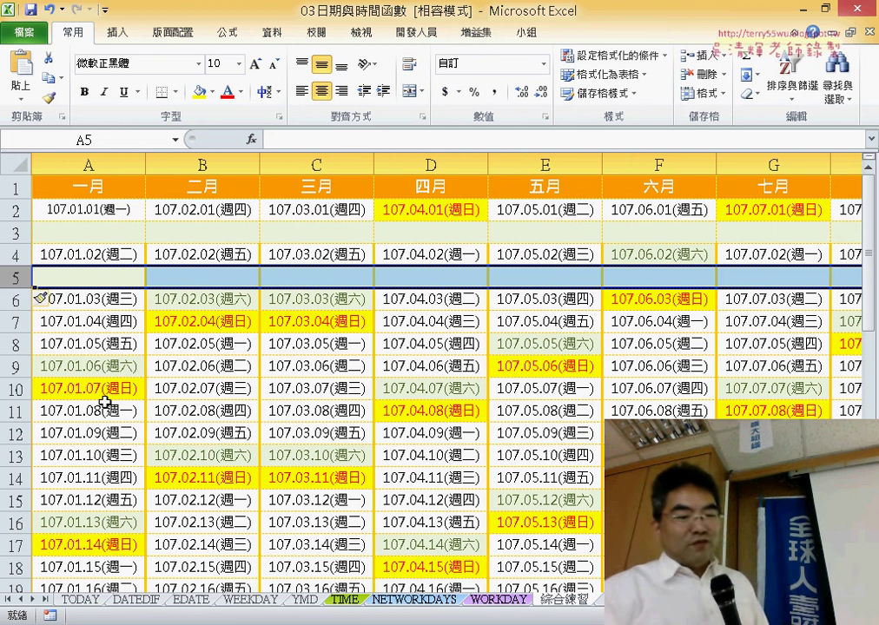
key(ctrl+z)
key(ctrl+z)
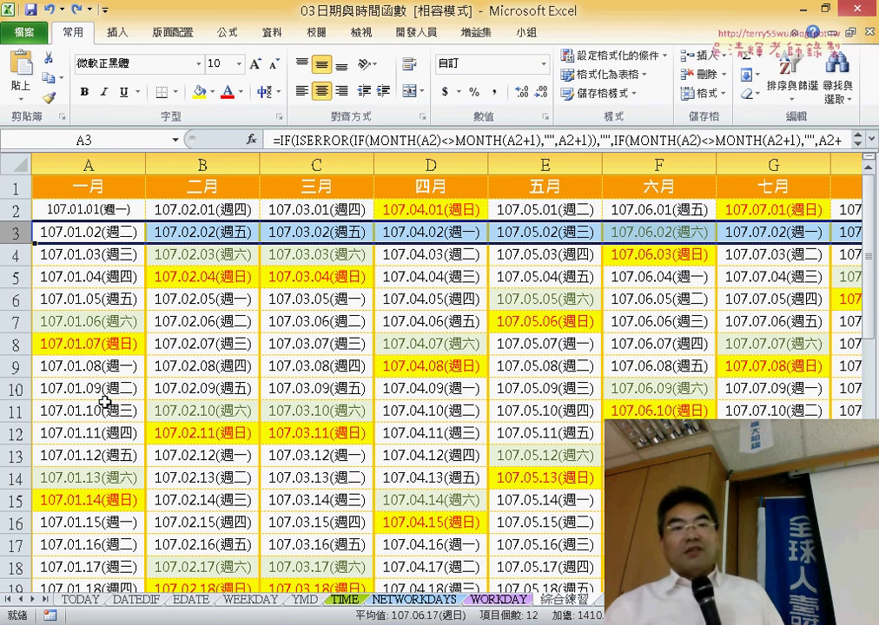
click(89, 163)
Insert a new column A headed NUM and fill 1 to 31 down rows 2–32
right_click(92, 168)
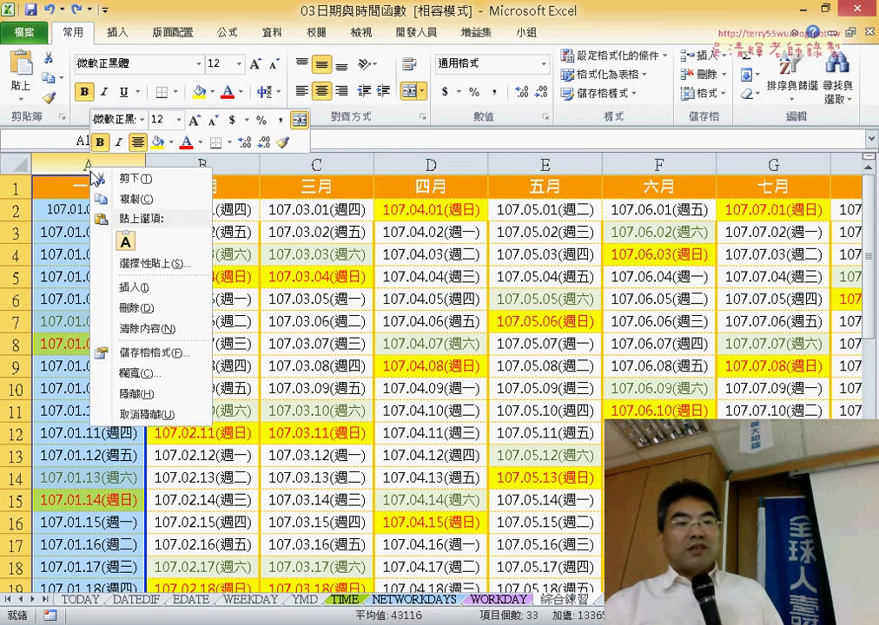
click(135, 287)
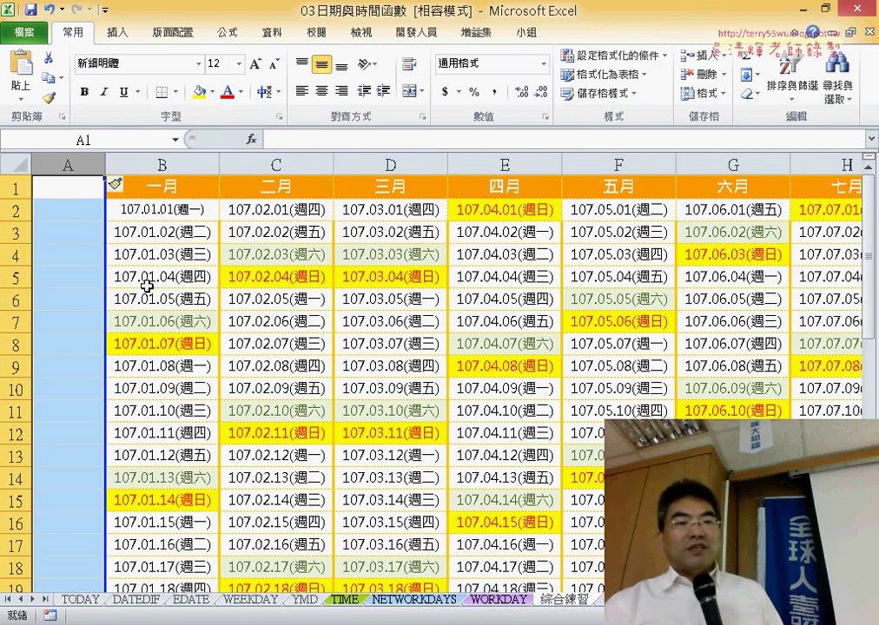
click(87, 187)
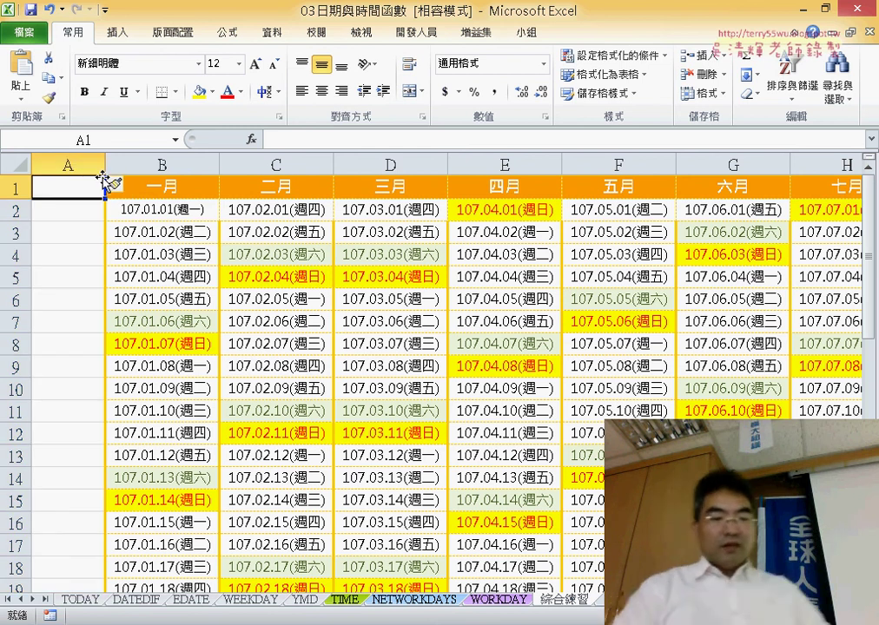
text(NUM)
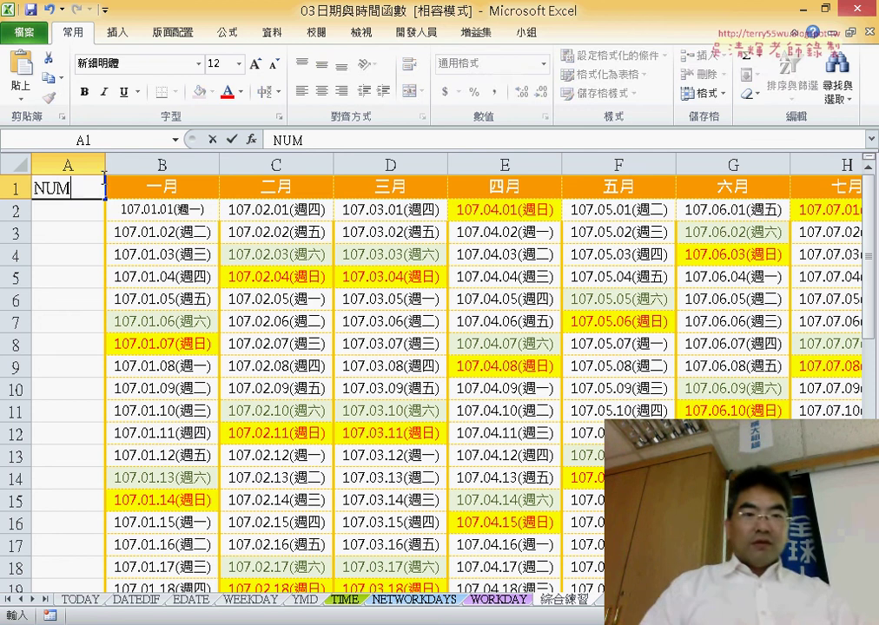
key(Return)
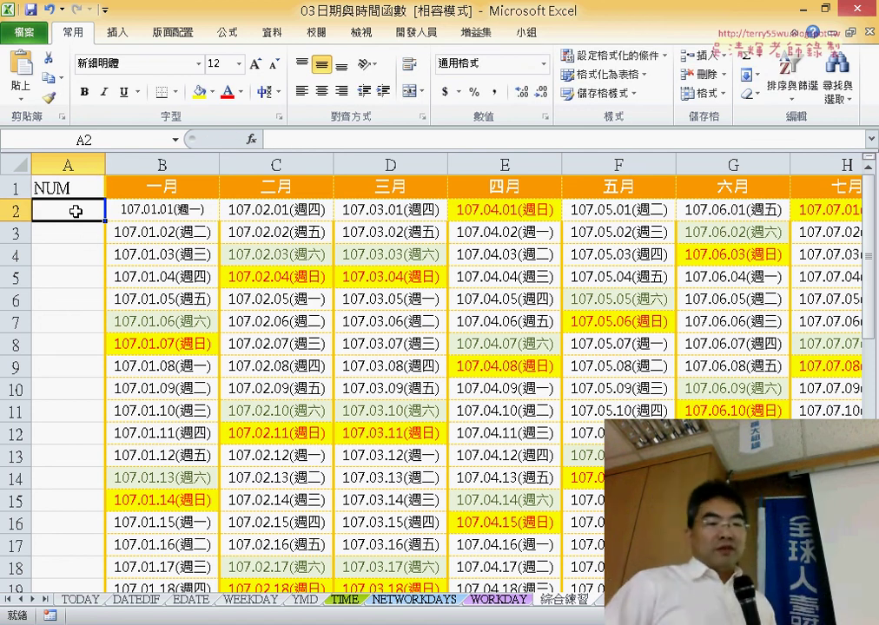
text(1)
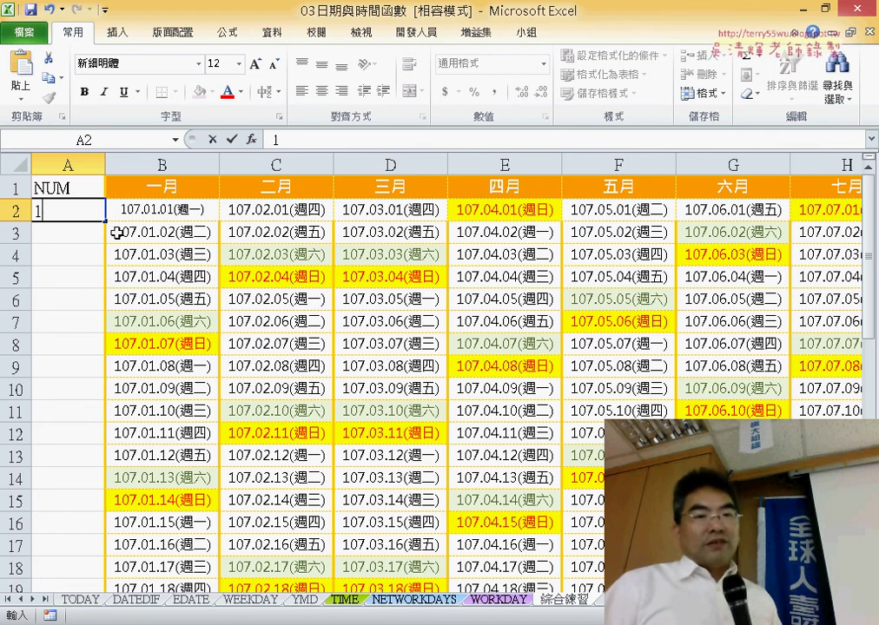
mouse_move(106, 225)
mouse_down()
mouse_move(77, 610)
mouse_move(107, 526)
mouse_move(105, 554)
mouse_up()
Delete rows 34–45 holding the problem description below the calendar
scroll(84, 568, down, 2)
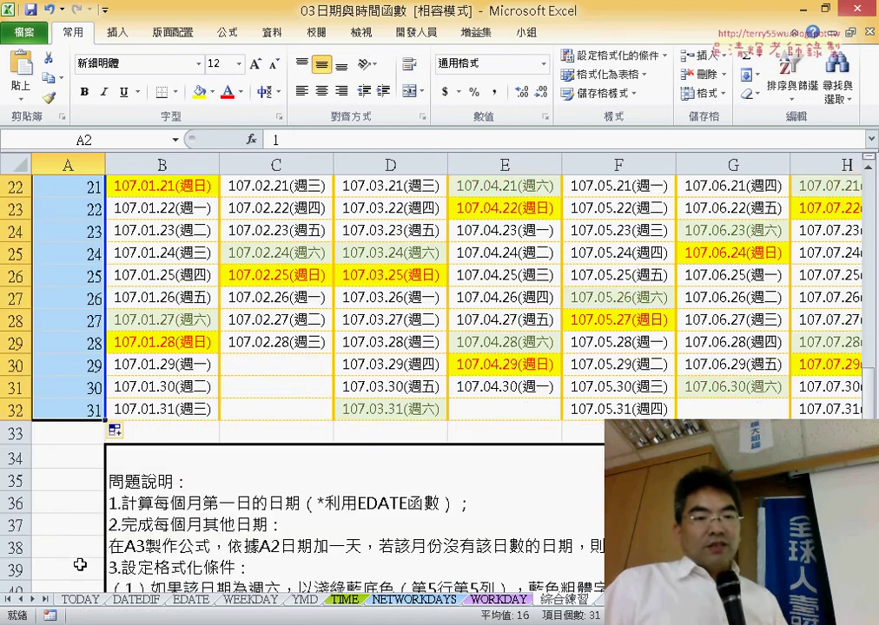
drag(27, 462, 19, 551)
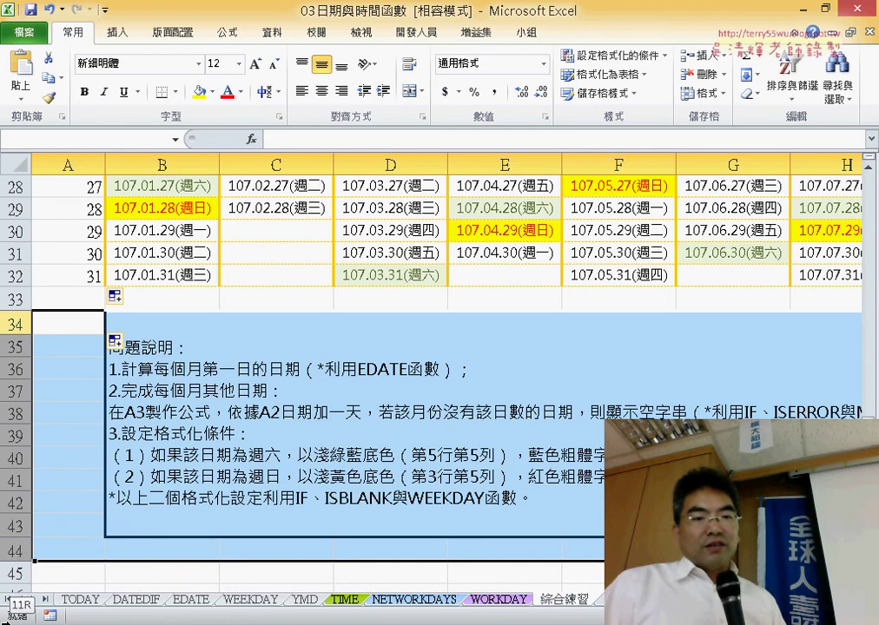
right_click(245, 439)
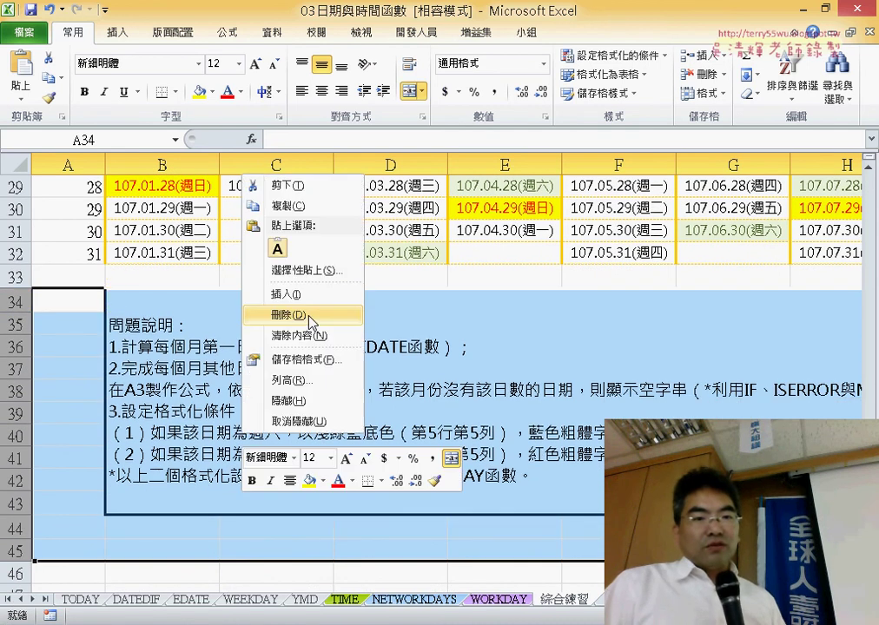
click(287, 313)
Fill a second series 1 to 31 in column A from A33 to row 63
click(83, 274)
text(1)
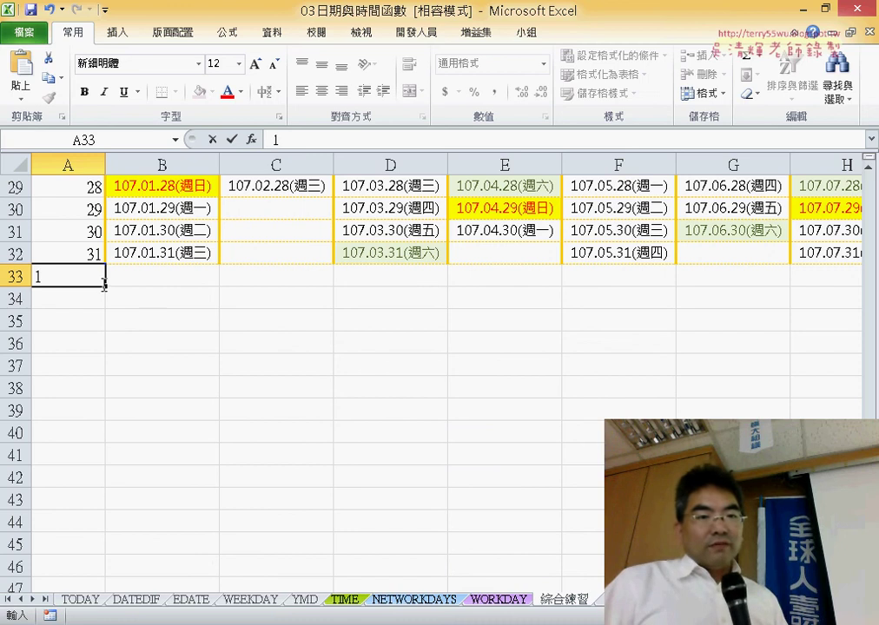
drag(105, 286, 115, 547)
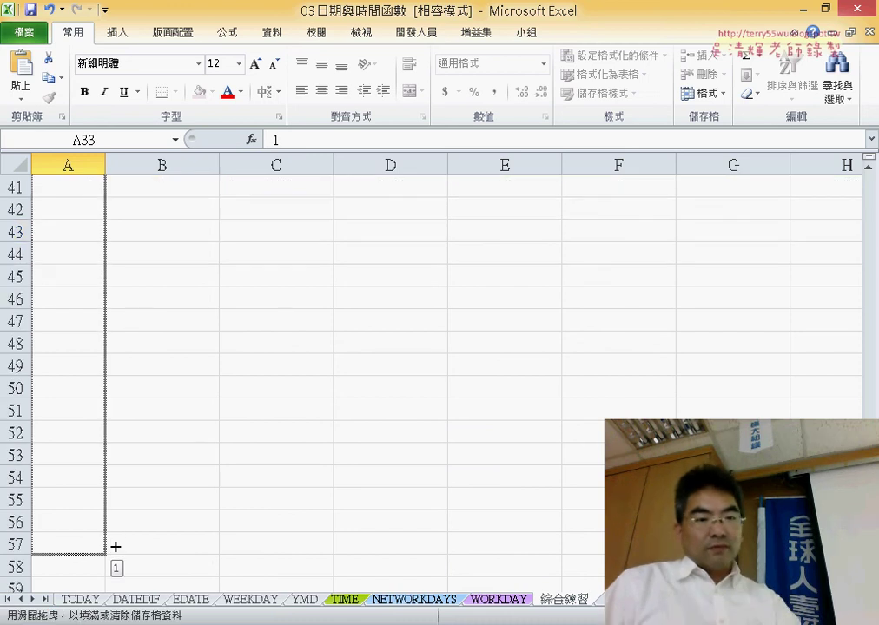
mouse_move(115, 546)
mouse_down()
mouse_move(119, 569)
mouse_move(116, 546)
mouse_up()
scroll(174, 524, up, 9)
scroll(178, 517, up, 6)
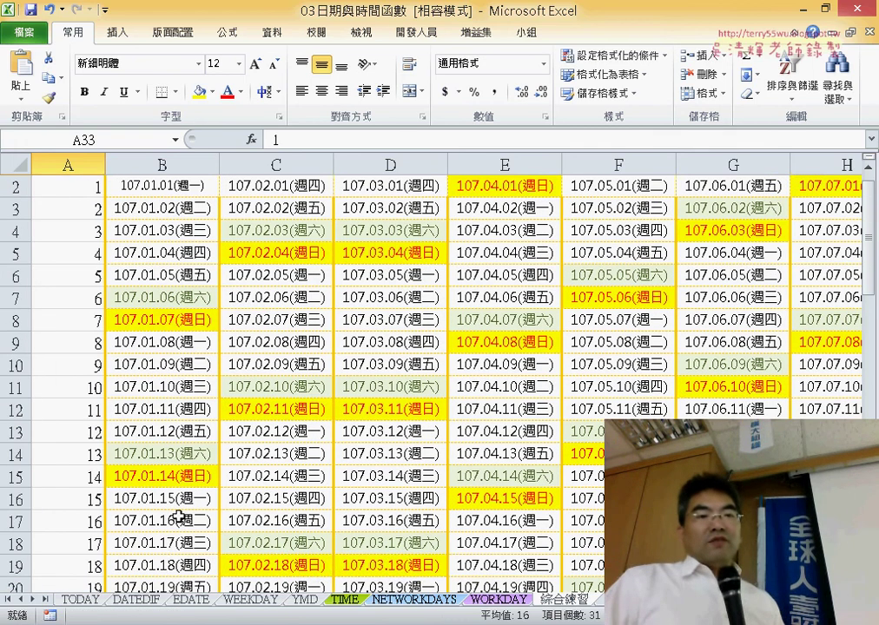
scroll(178, 518, up, 1)
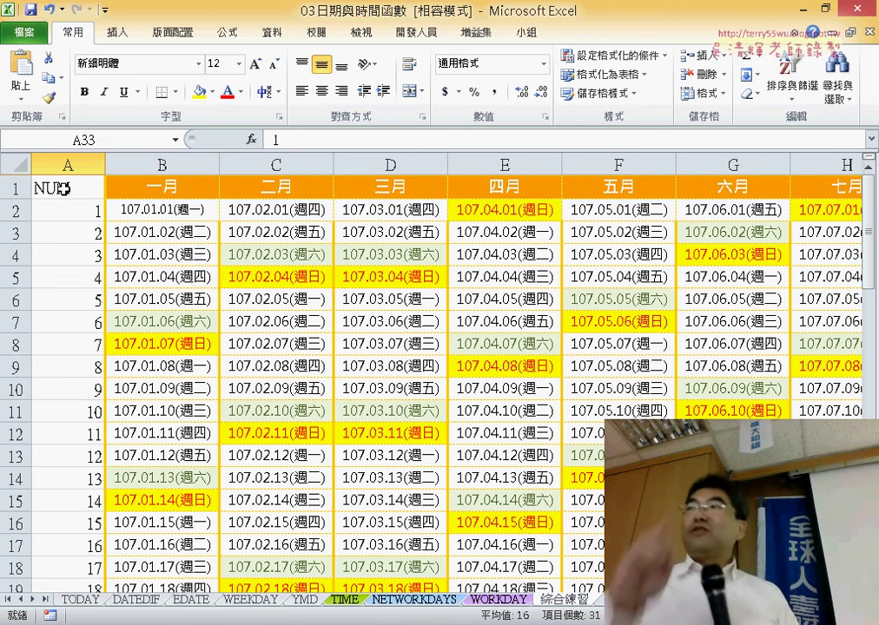
Select and copy the full calendar date range B2:M32 across all twelve months
click(188, 215)
click(183, 243)
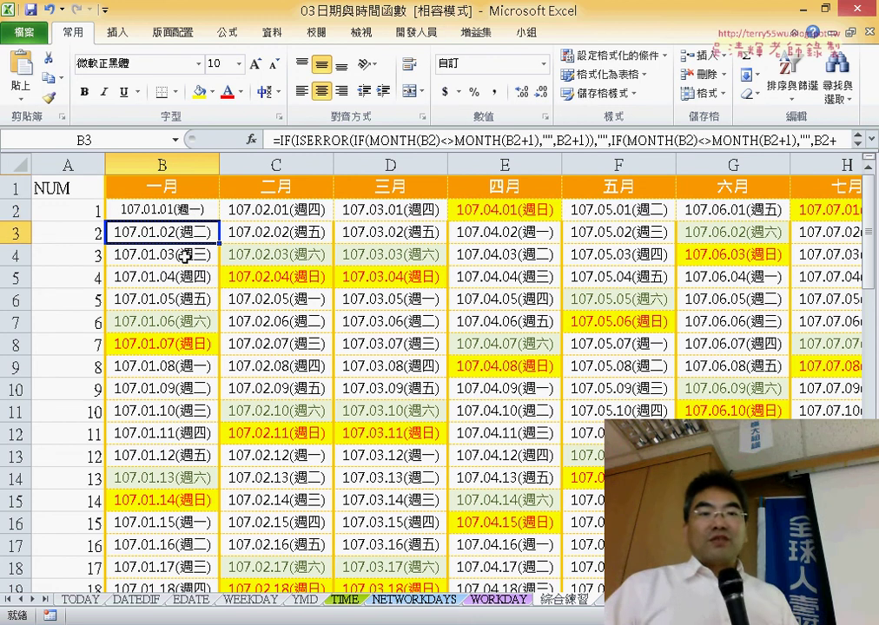
click(185, 256)
click(186, 211)
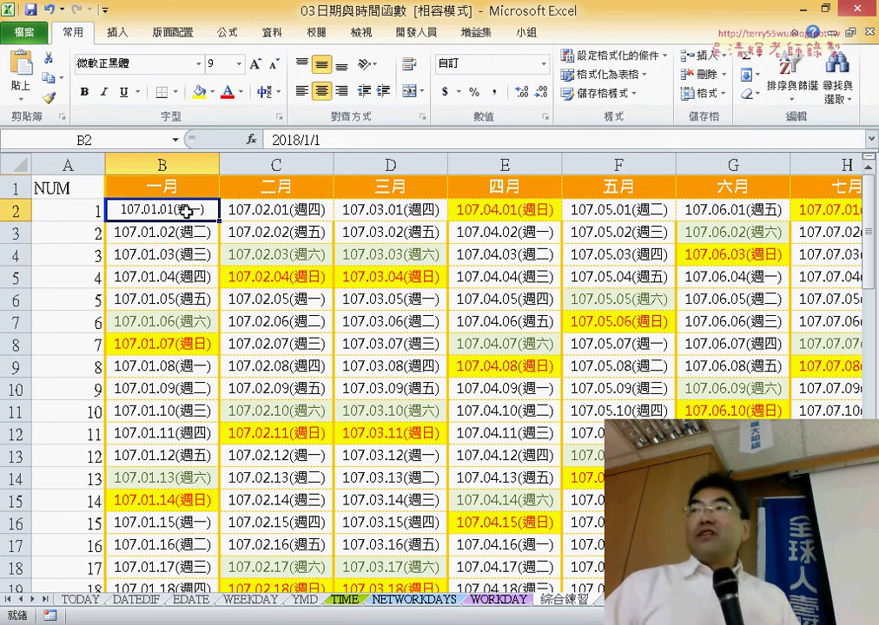
key(ctrl+shift+Right)
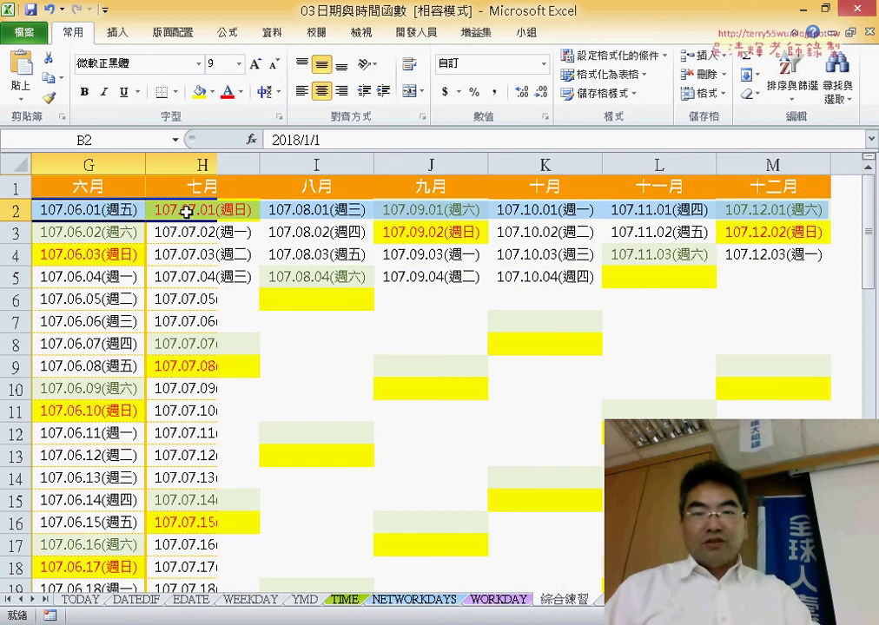
key(ctrl+shift+Down)
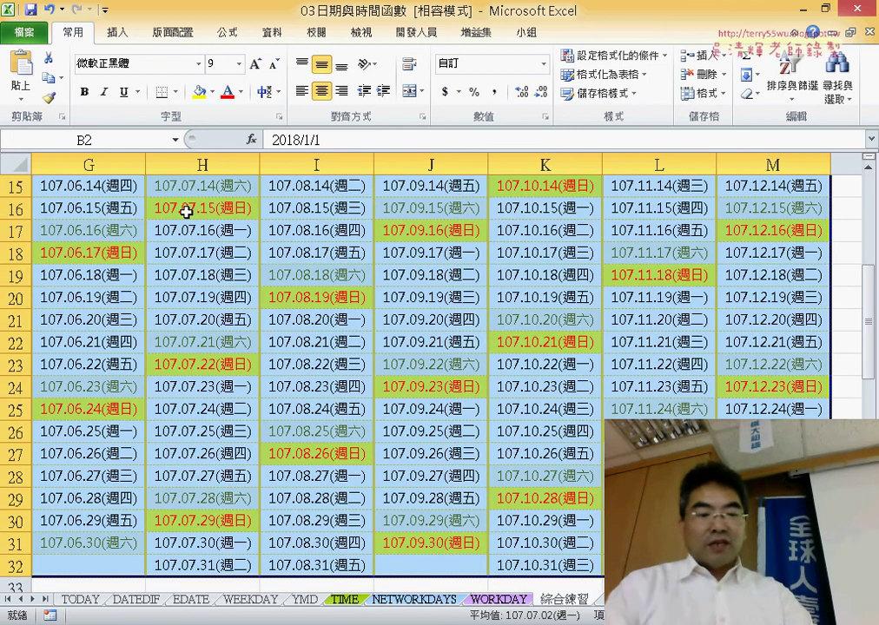
key(ctrl+c)
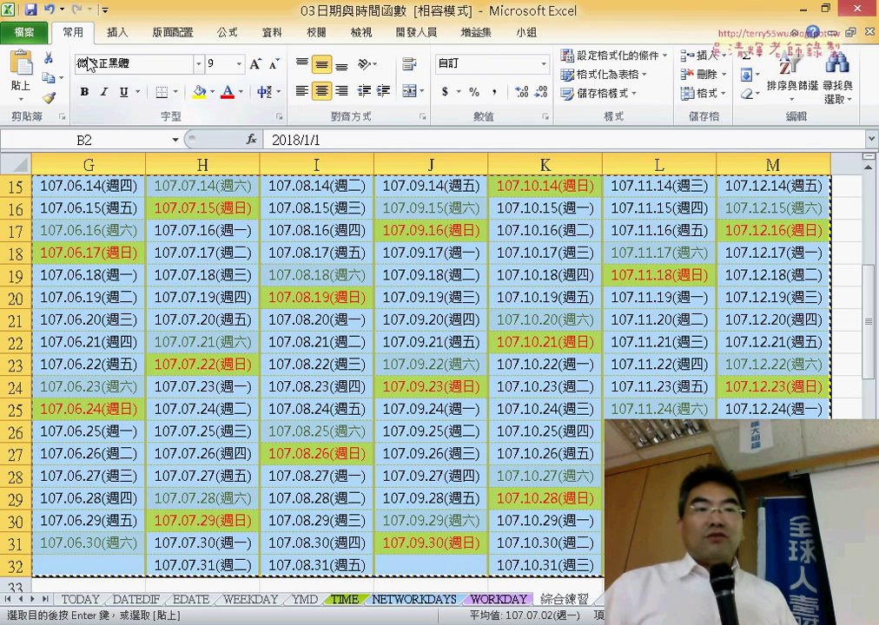
Paste Special the range back as Values and confirm dates like 2018/1/2 are fixed
click(23, 87)
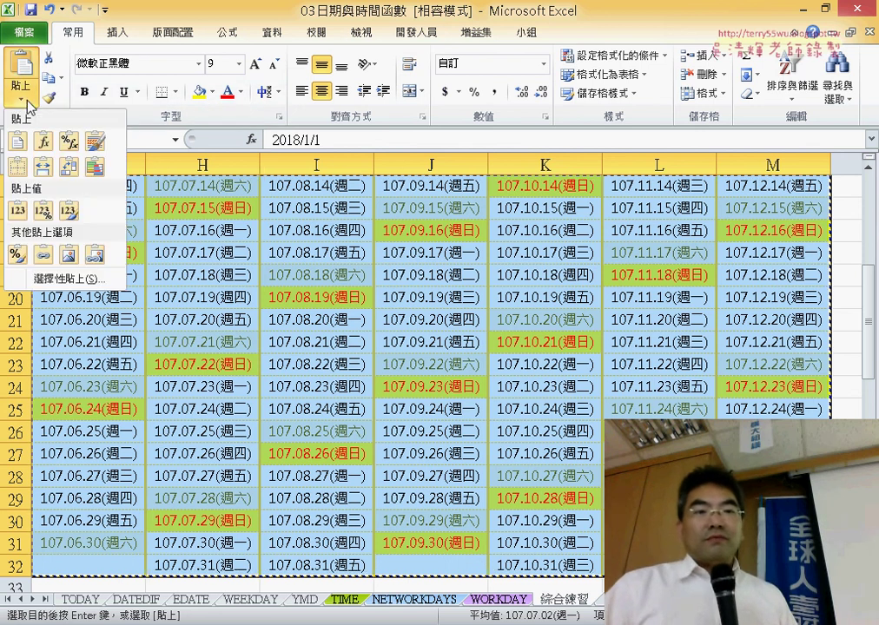
click(78, 279)
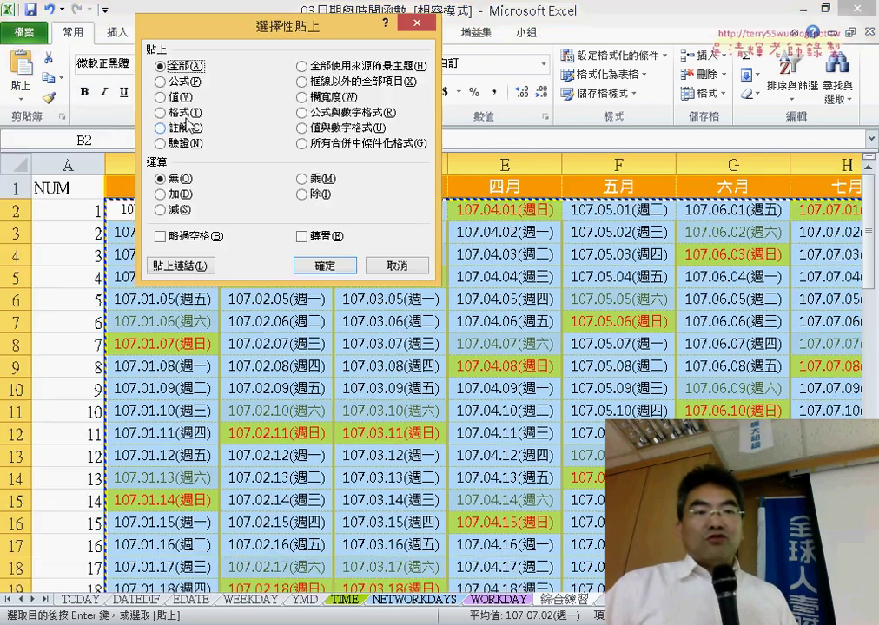
click(162, 97)
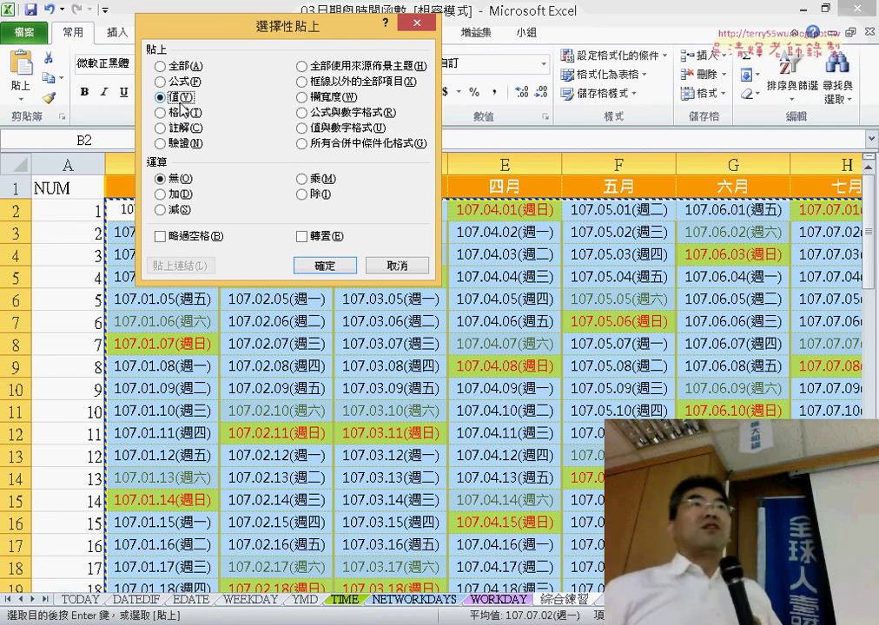
click(344, 265)
click(185, 232)
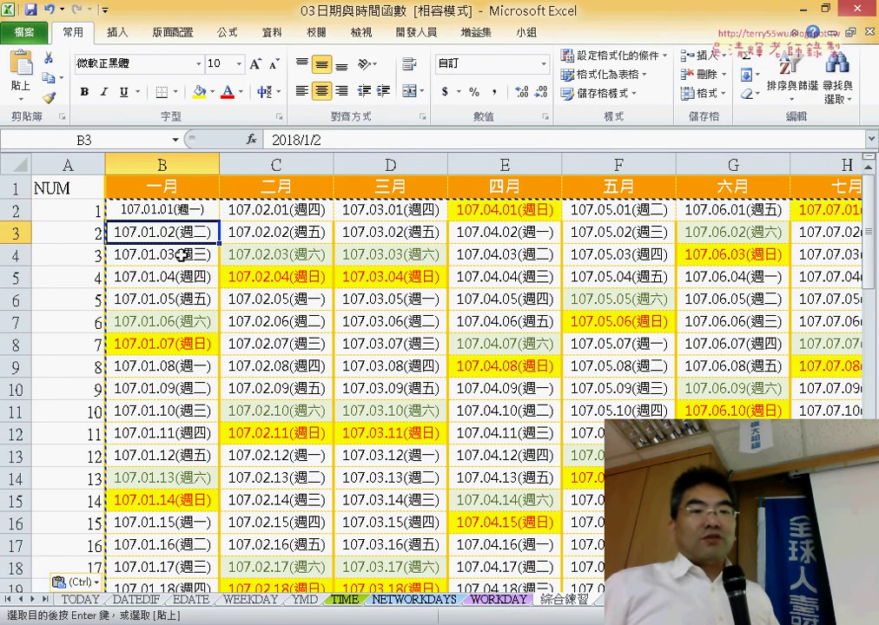
key(Down)
key(Down)
click(200, 217)
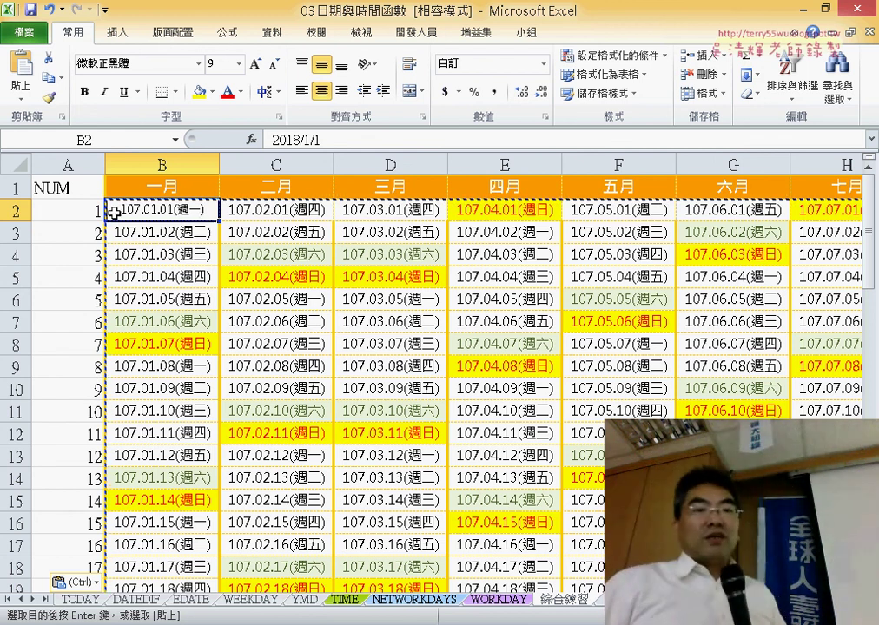
click(84, 187)
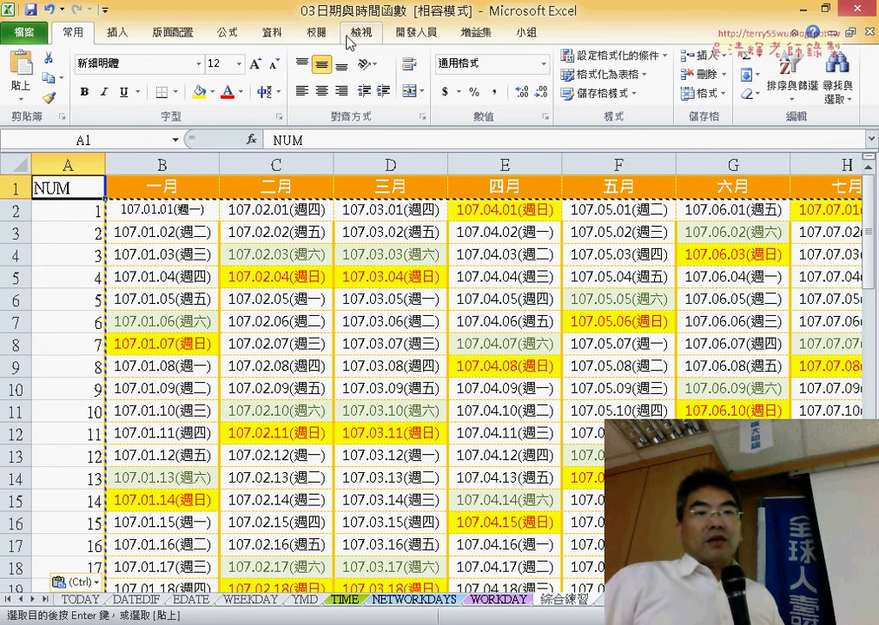
Sort the sheet by the NUM column, Smallest to Largest
click(271, 35)
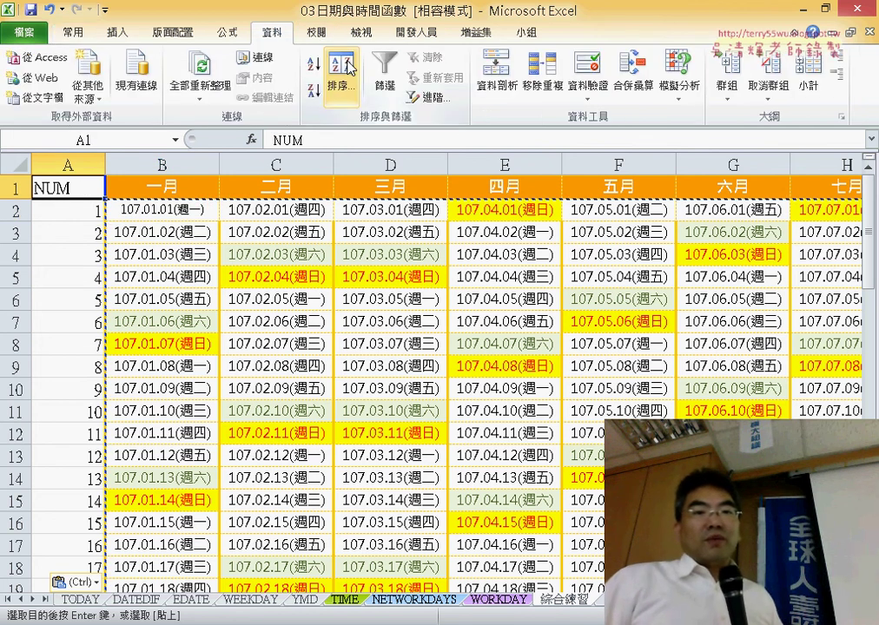
click(341, 77)
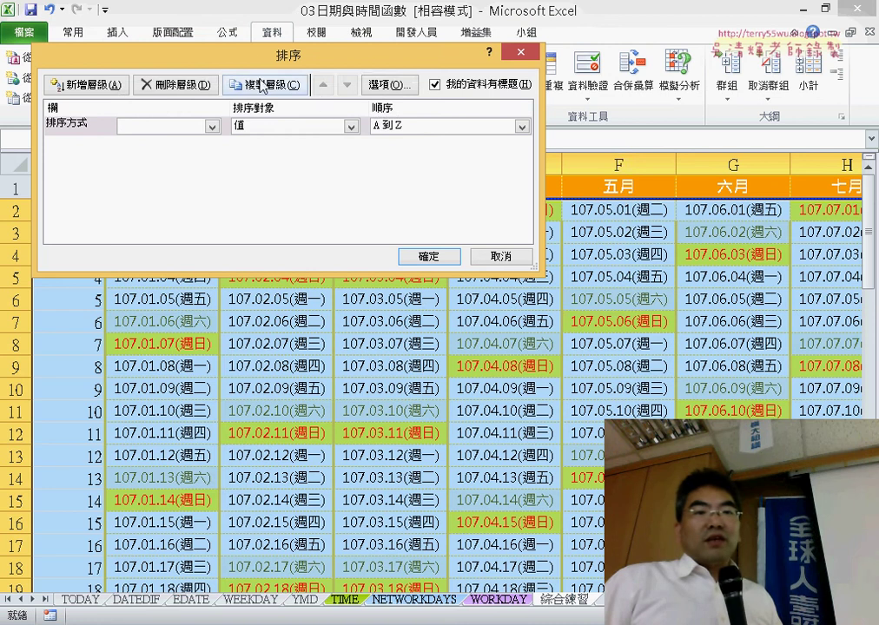
drag(267, 62, 469, 142)
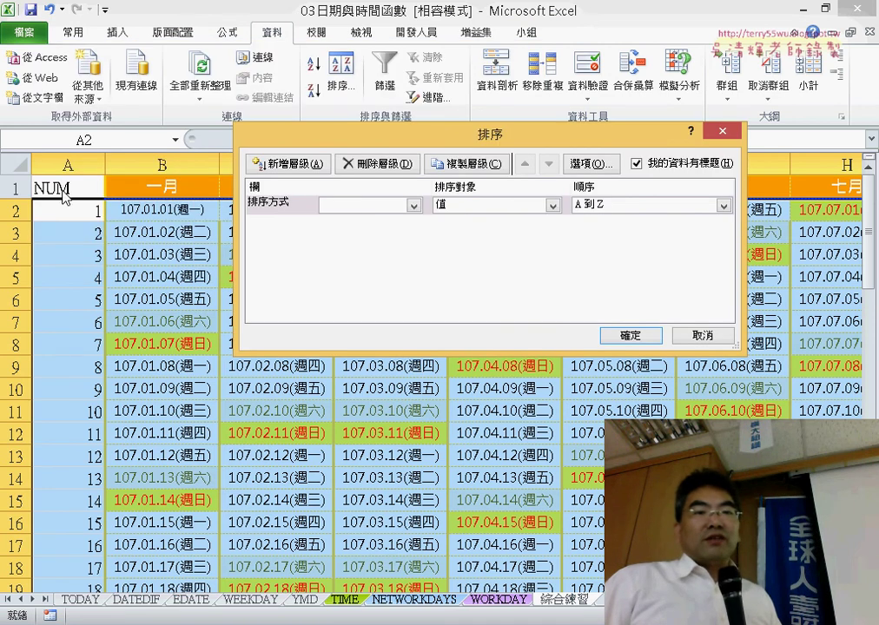
click(350, 212)
click(352, 224)
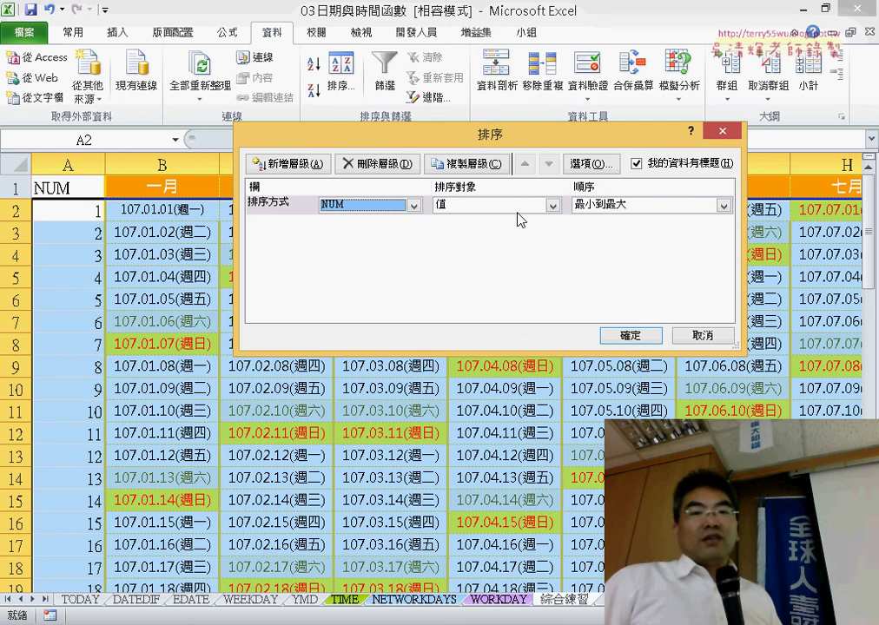
click(635, 335)
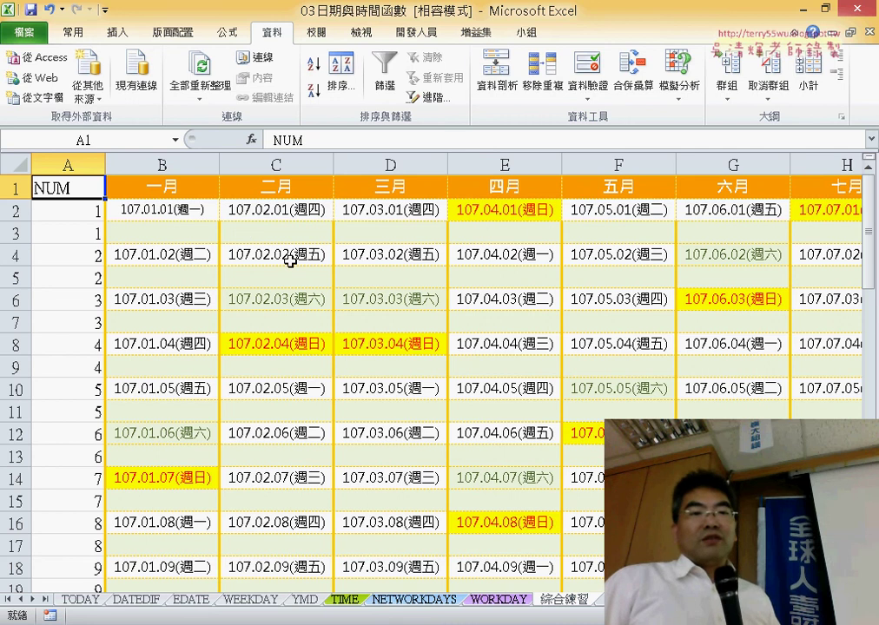
key(ctrl+shift+Down)
right_click(64, 270)
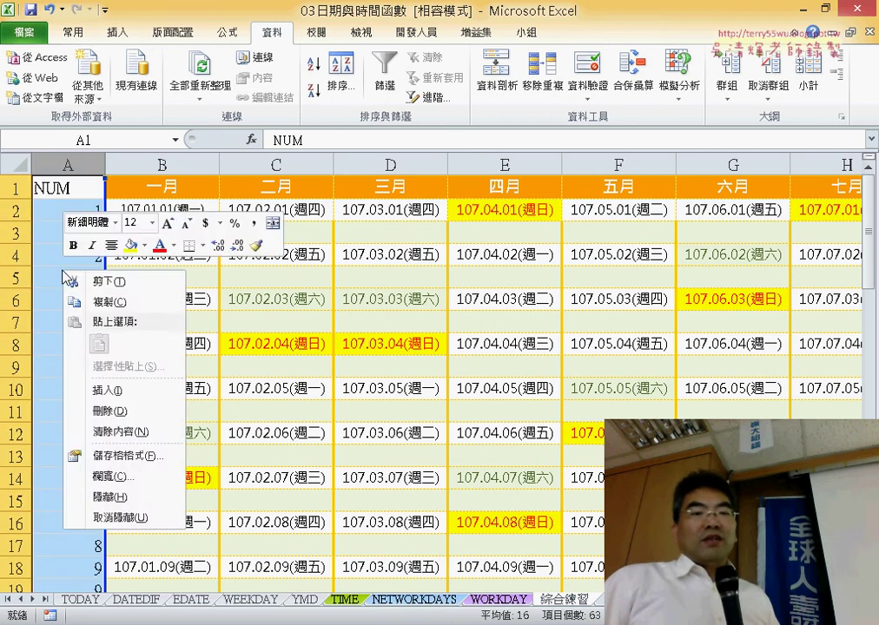
click(110, 411)
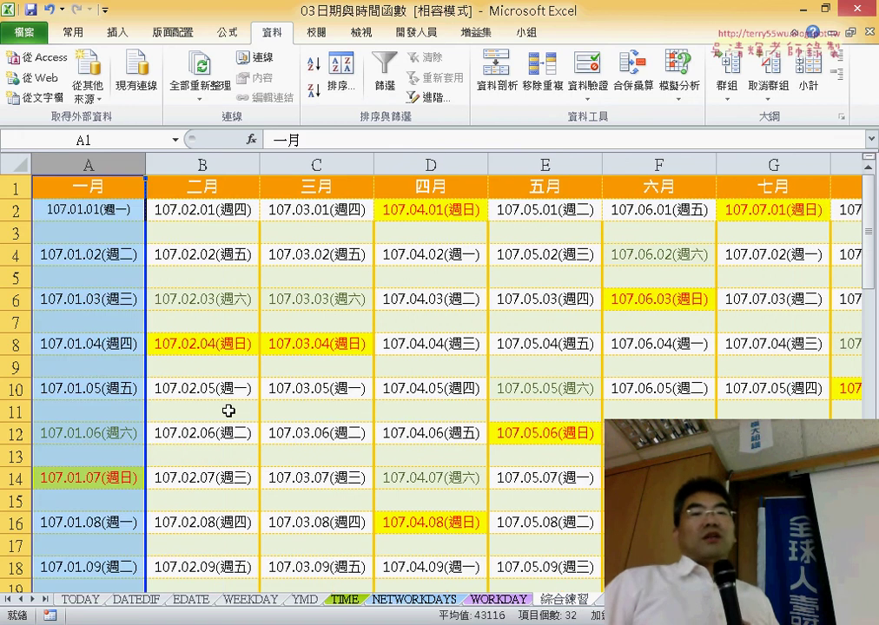
click(108, 208)
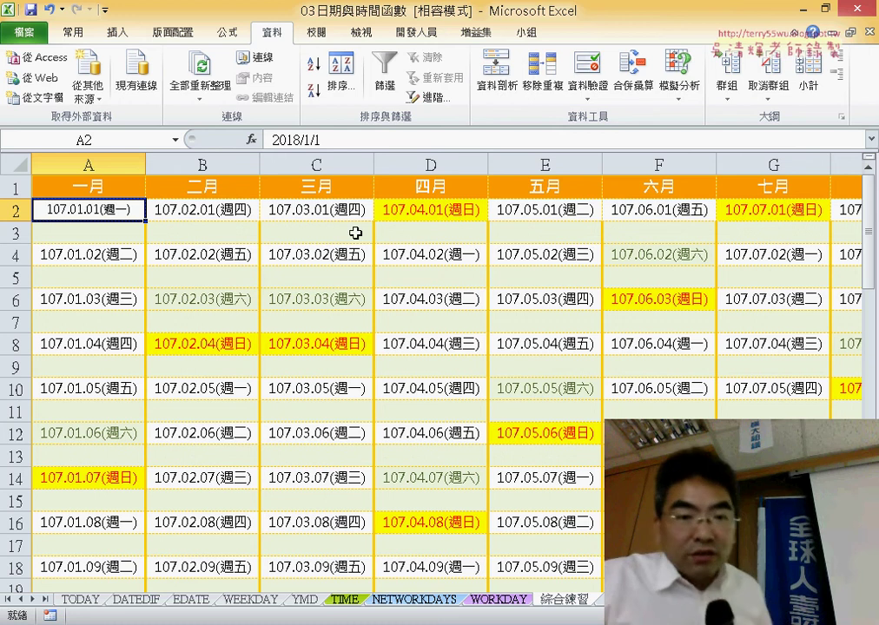
scroll(360, 303, down, 1)
scroll(359, 303, up, 1)
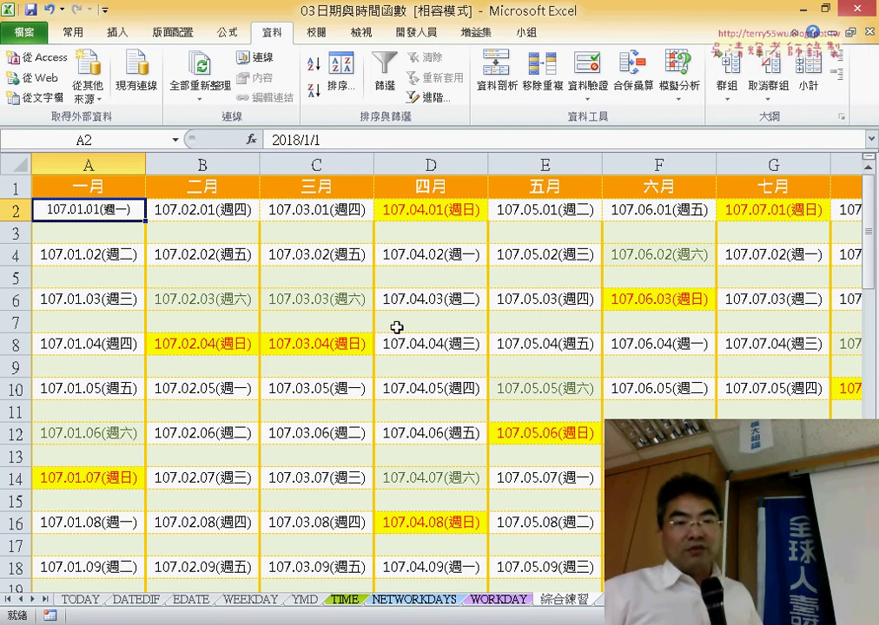
click(336, 324)
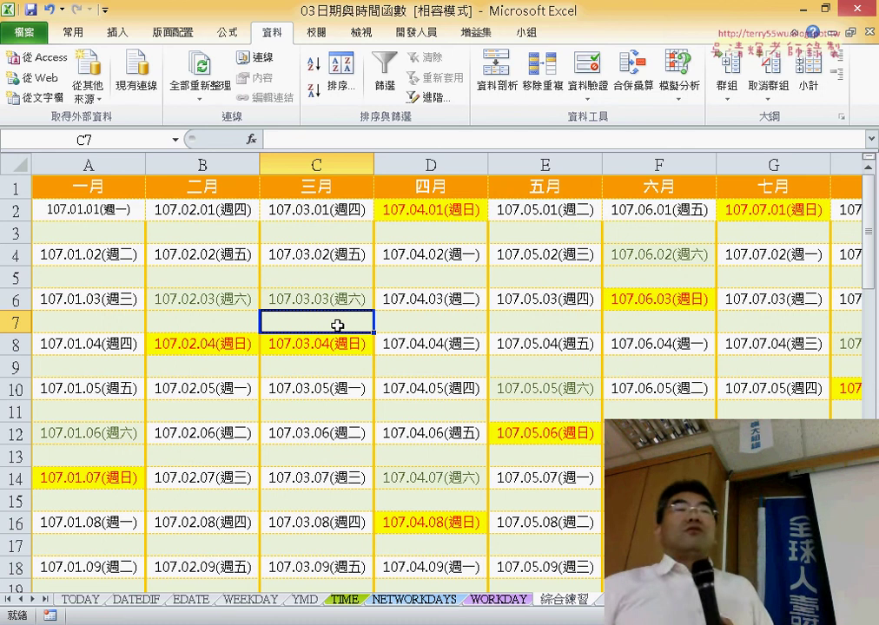
key(ctrl+z)
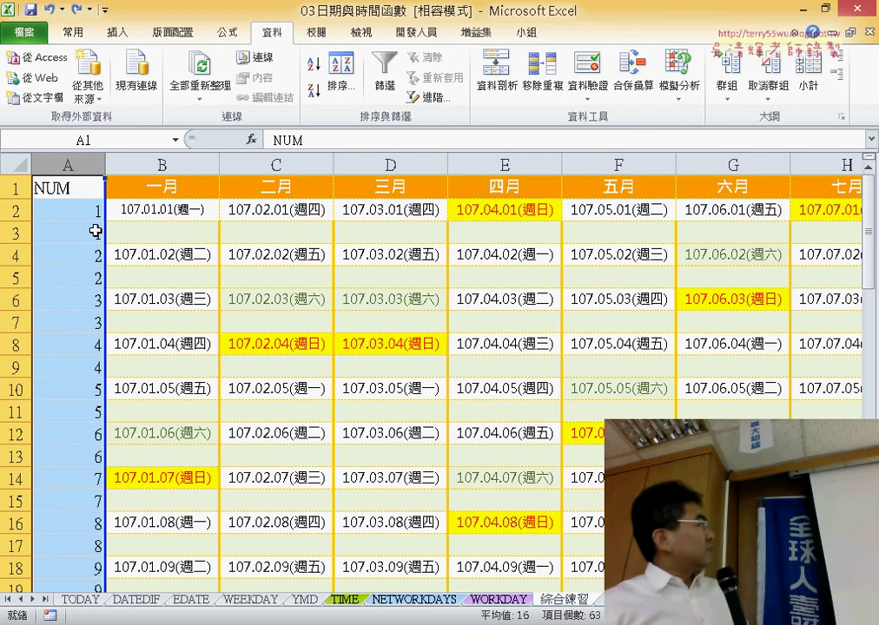
Delete the NUM helper column so January starts in column A, then select A3
scroll(68, 219, down, 2)
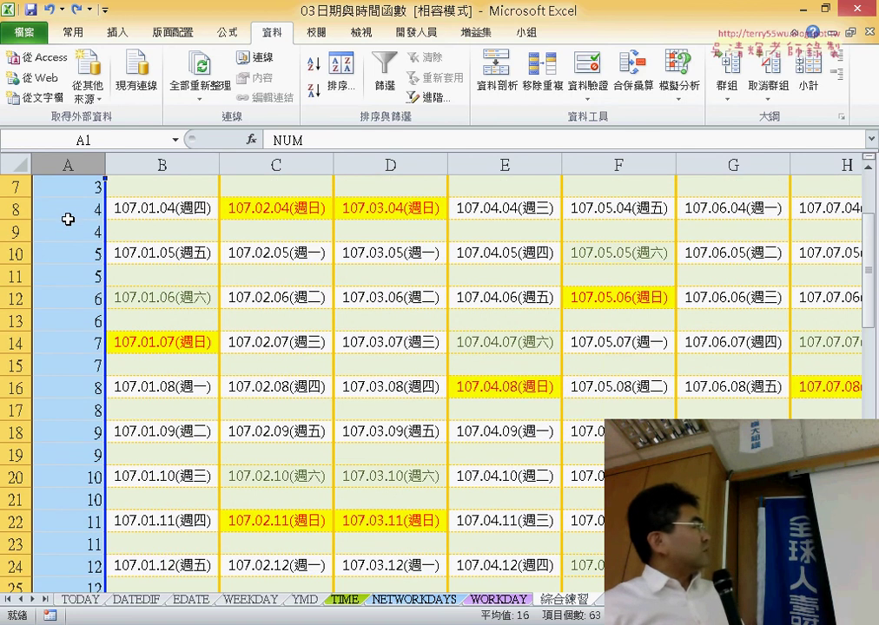
scroll(68, 219, up, 2)
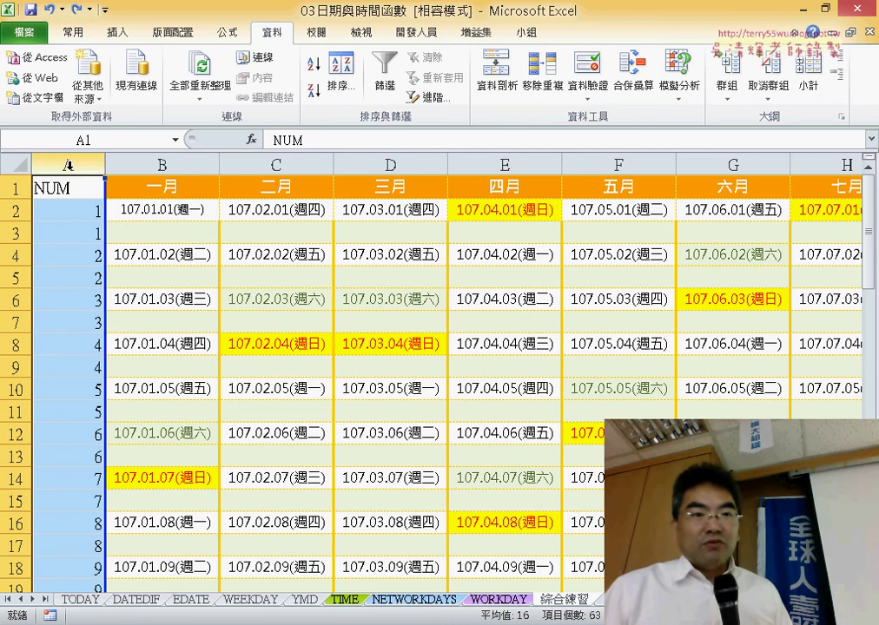
right_click(66, 208)
click(120, 397)
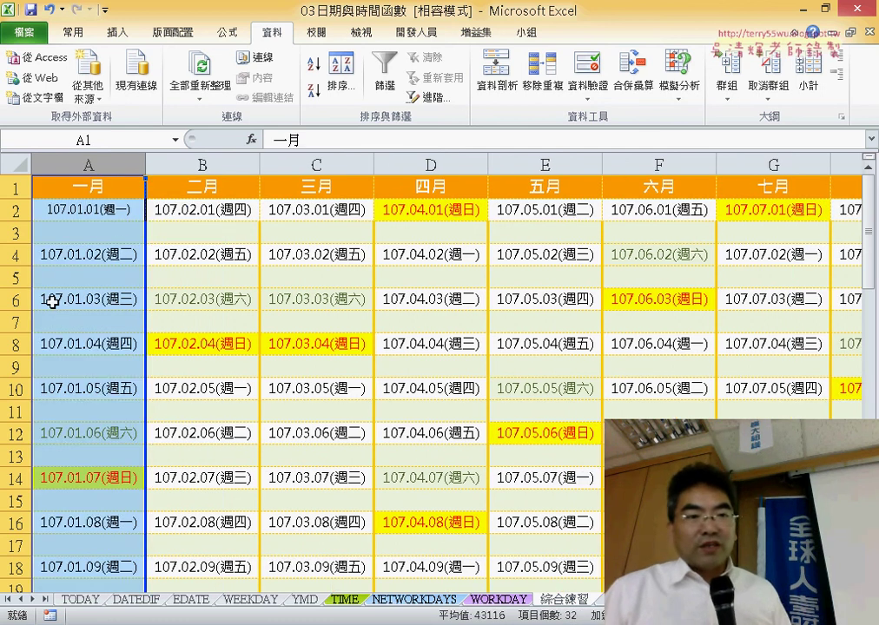
click(113, 234)
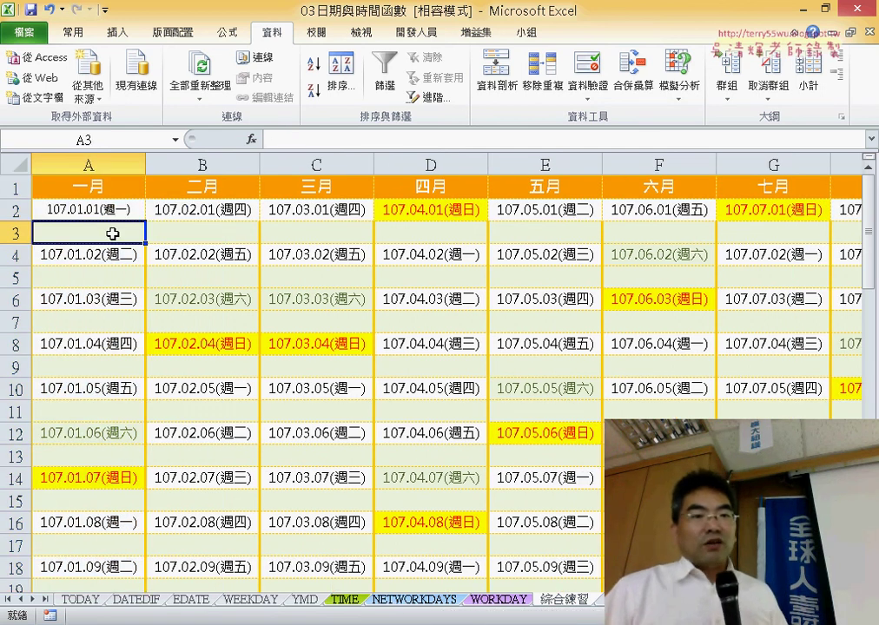